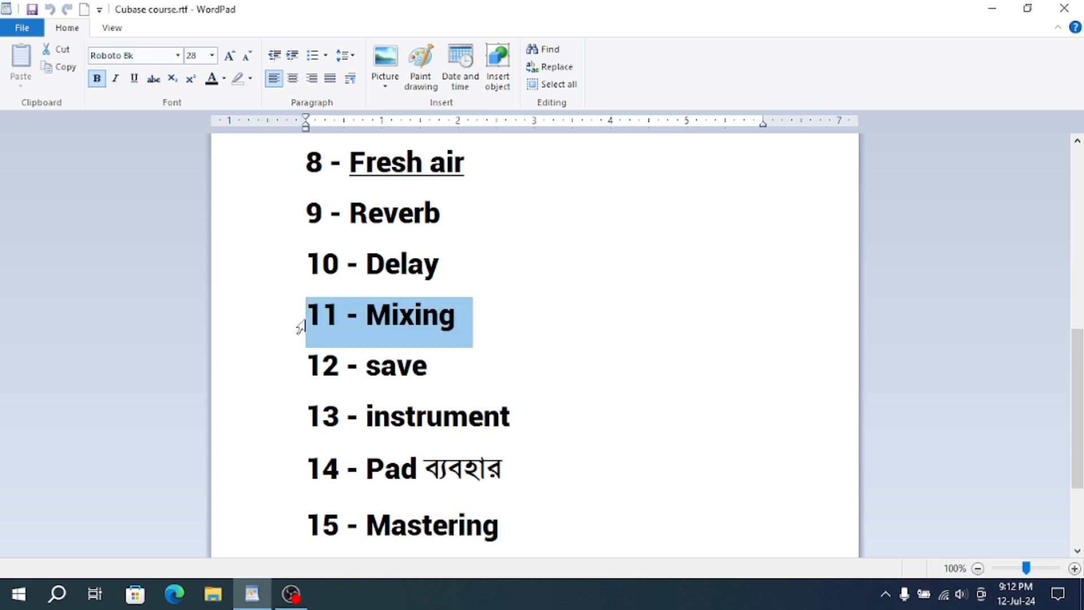
Step: Highlight the "12 - save" line in the course outline and minimize the document
click(366, 323)
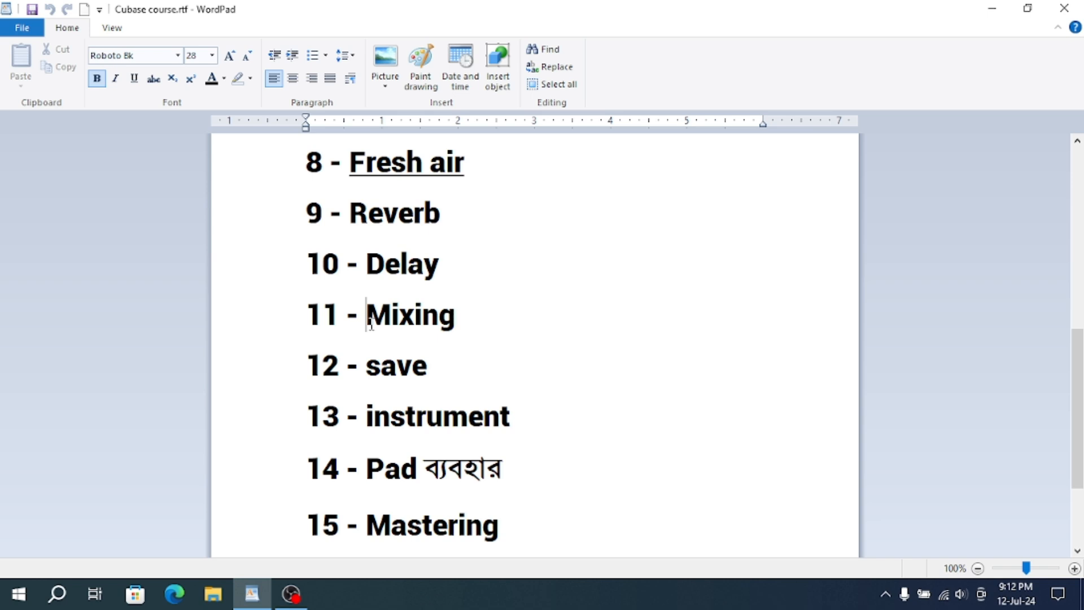
click(297, 373)
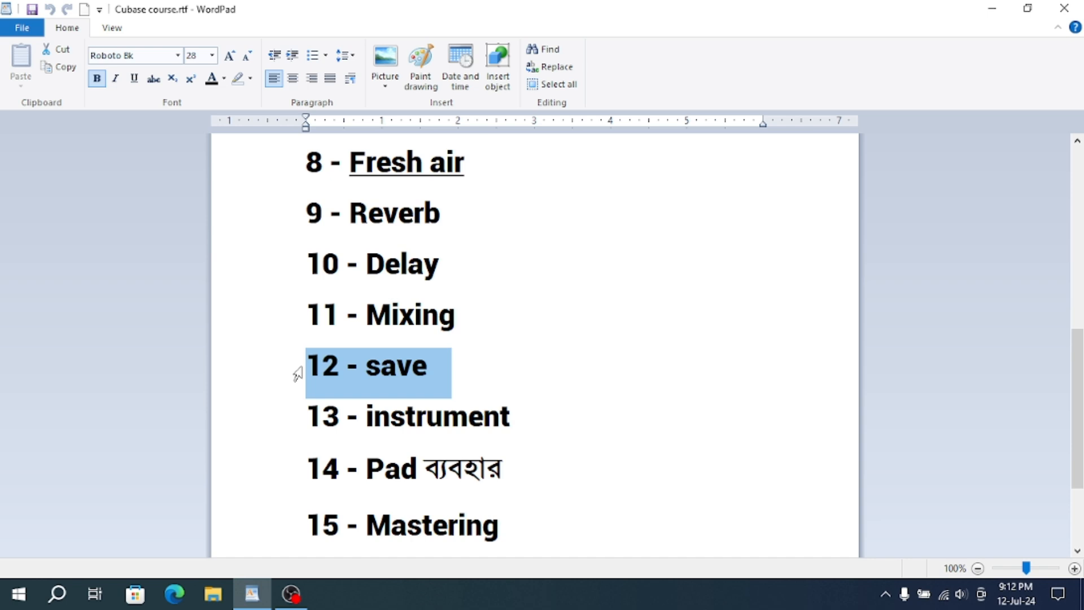
click(992, 8)
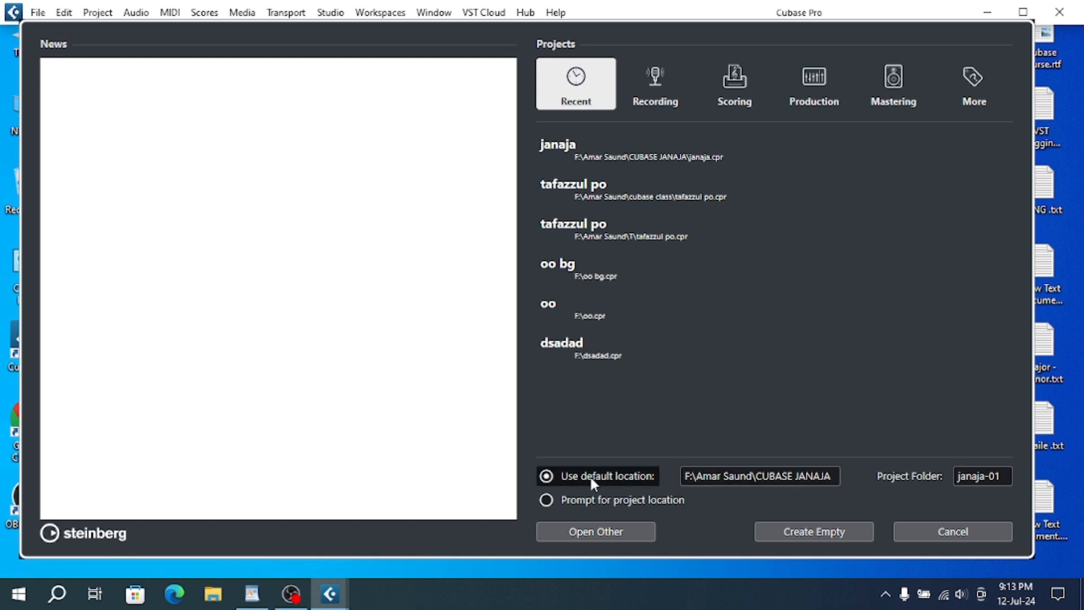
Step: Create an empty project that prompts for its location, and browse to the Documents folder
click(621, 499)
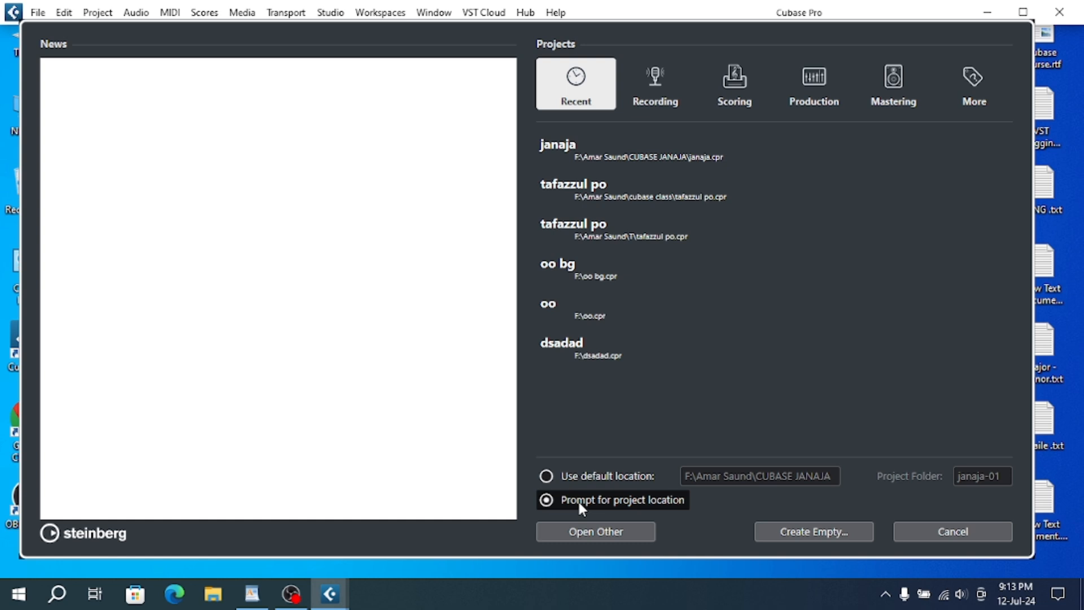
click(820, 537)
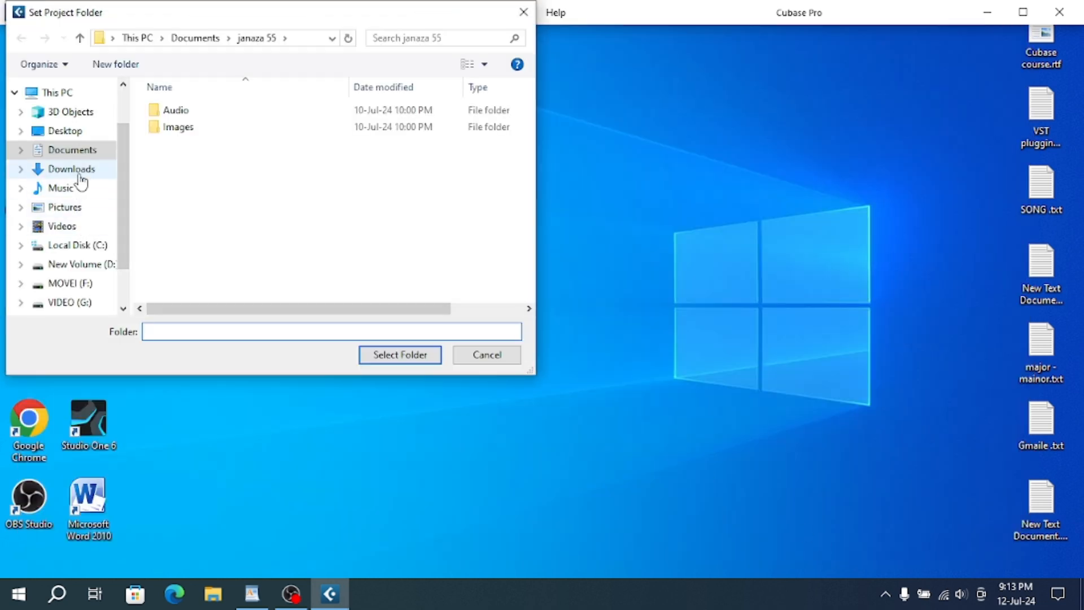
click(79, 176)
click(72, 150)
scroll(355, 248, down, 1)
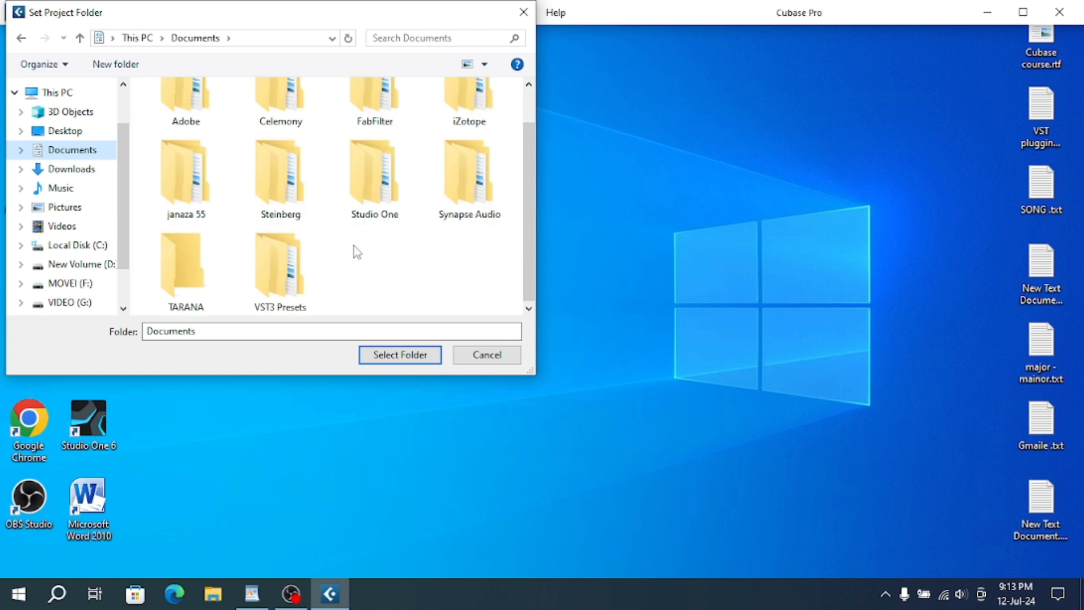
Step: Create a folder in Documents named with the person's first name followed by "cubase" and choose it as the project folder
right_click(354, 246)
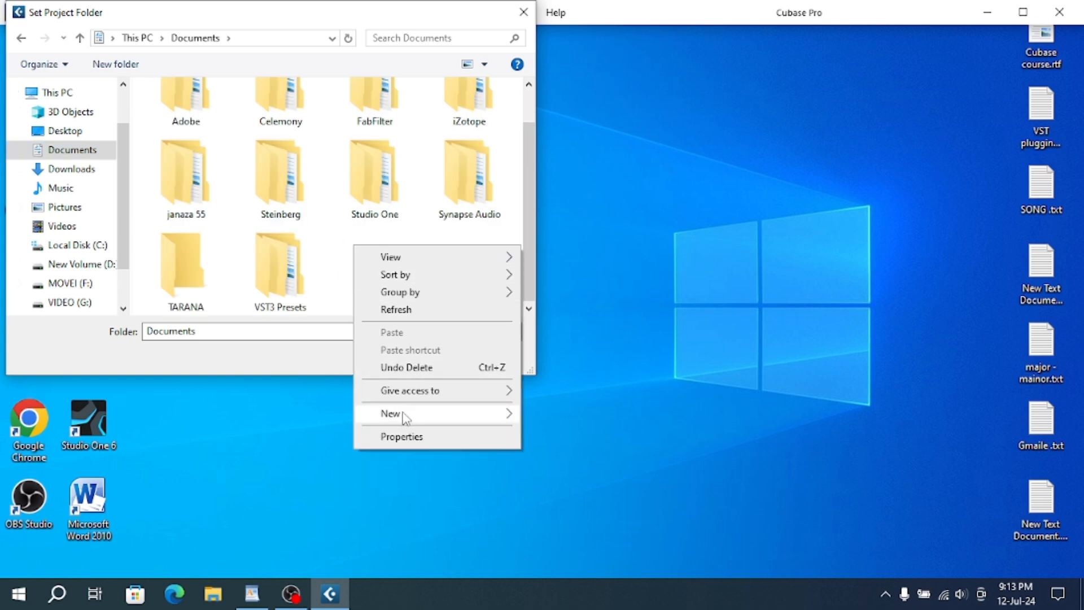
mouse_move(405, 418)
click(545, 414)
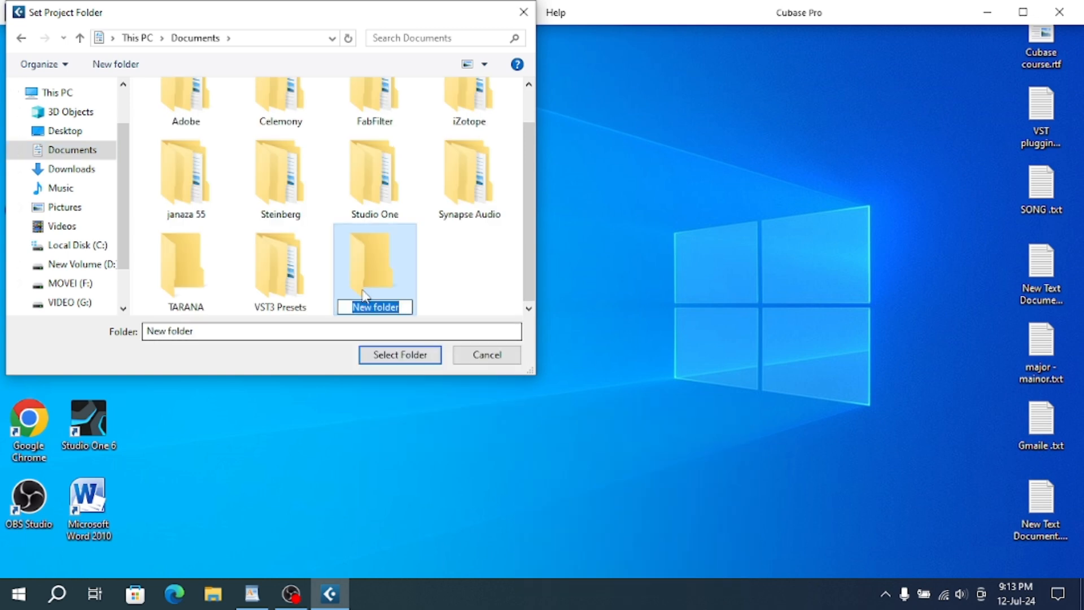
key(BackSpace)
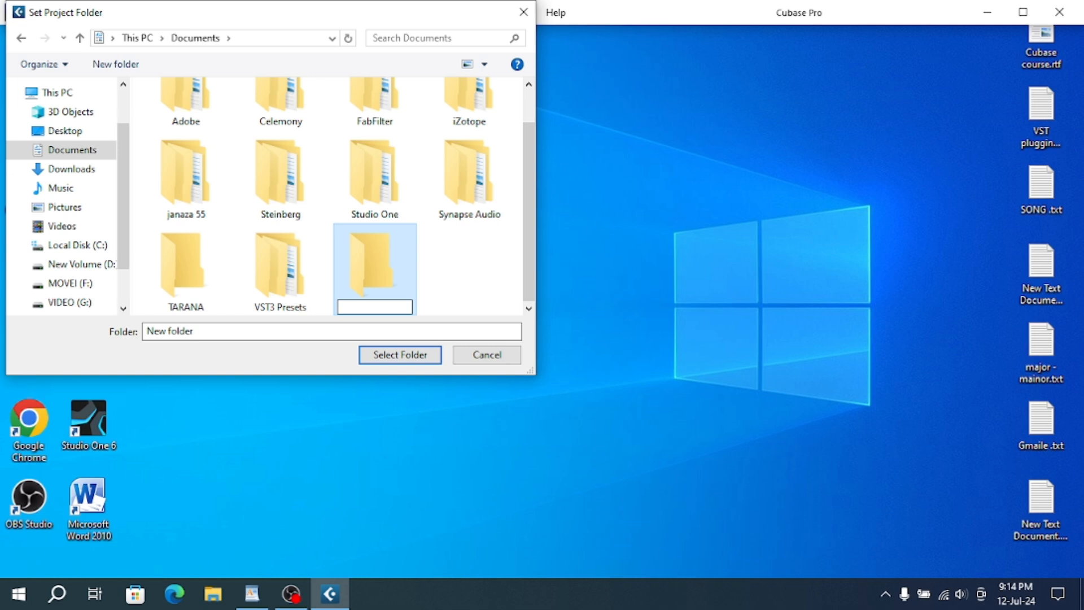
text(tafazzu)
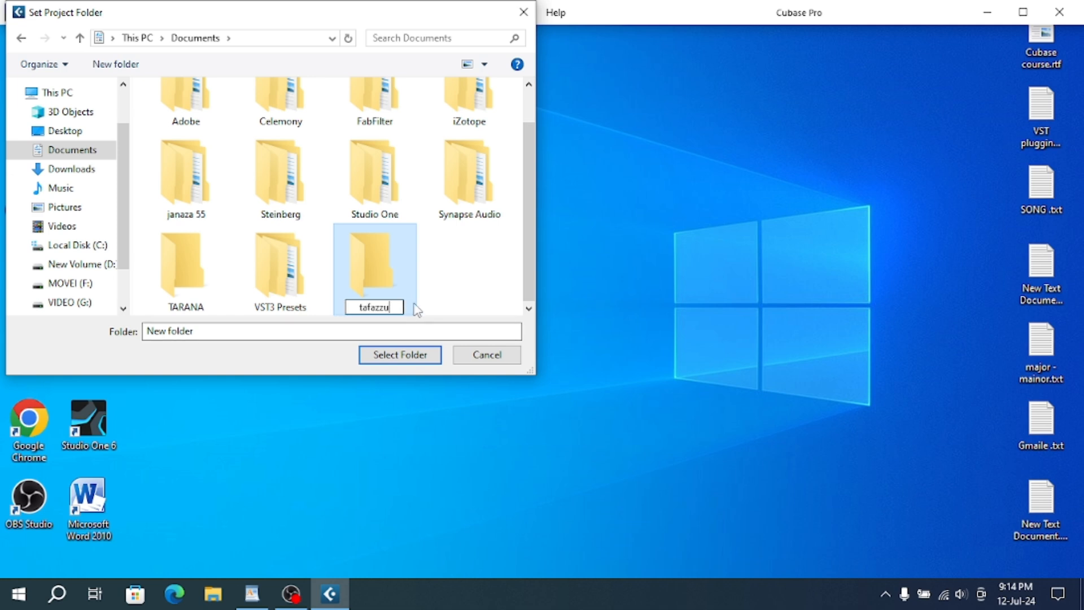
text(l cubase)
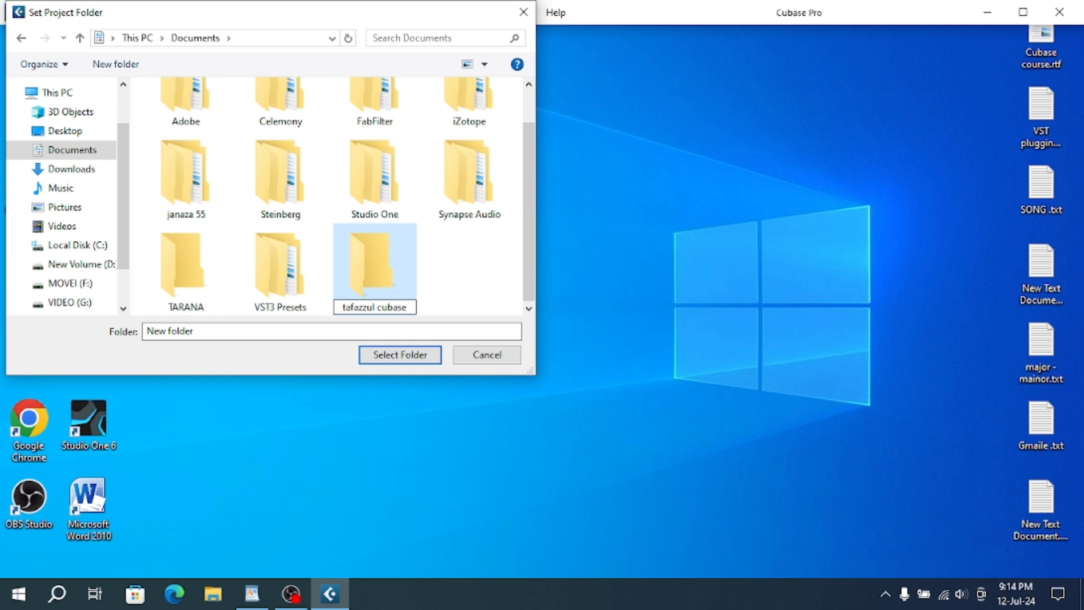
key(Return)
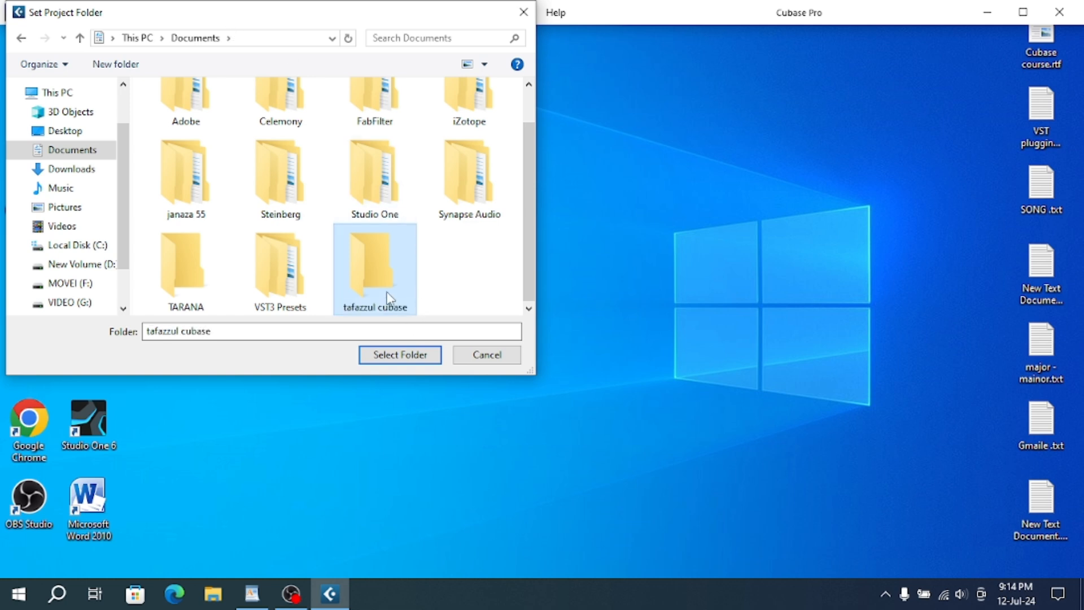
click(400, 354)
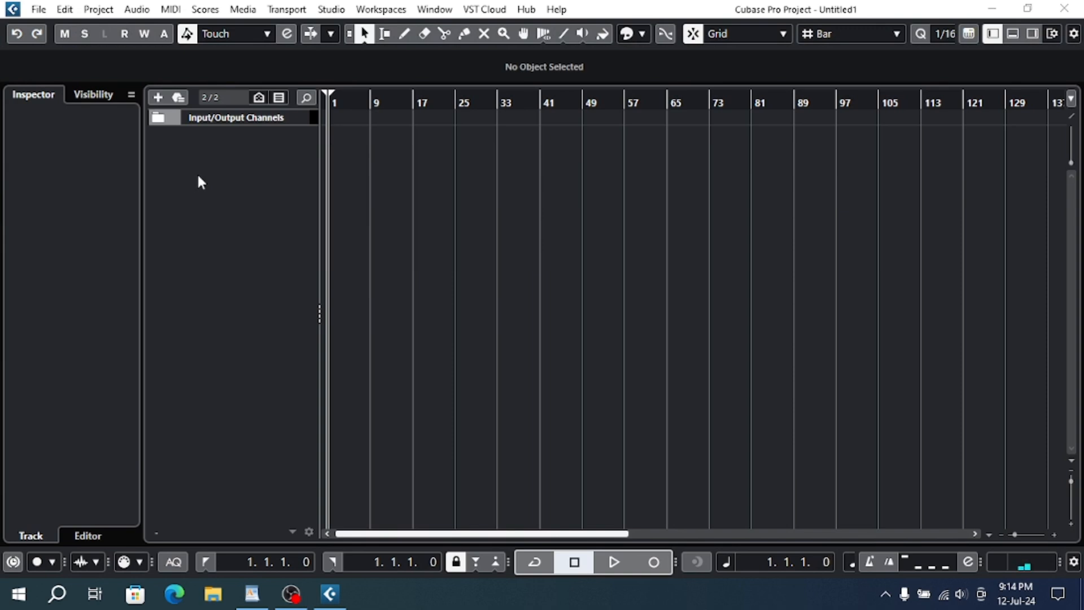
Step: Add one stereo audio track named "gthfgh" and increase its height in the track list
right_click(198, 177)
click(272, 183)
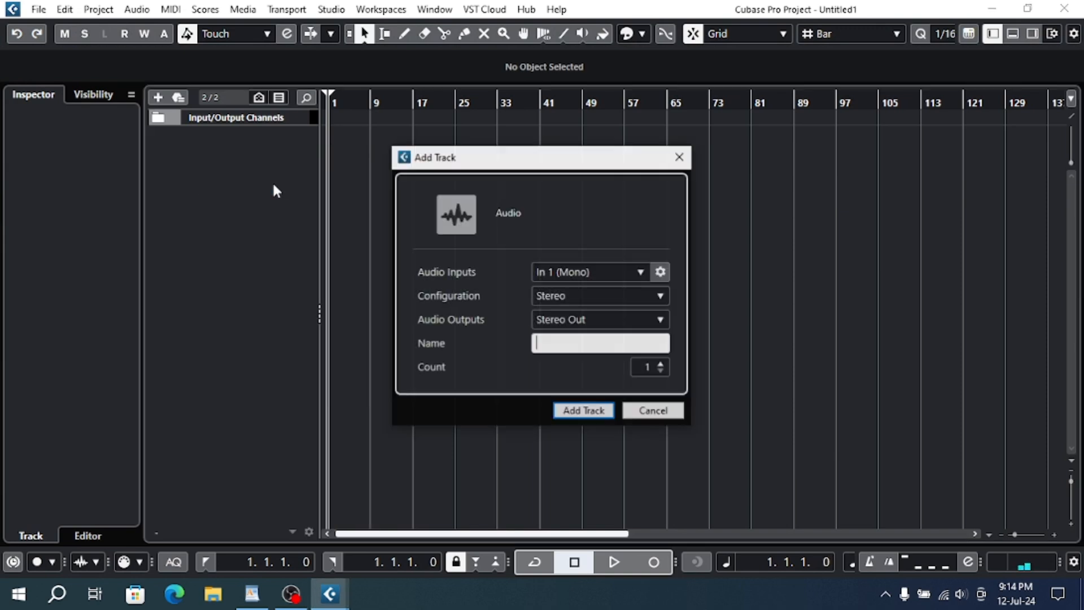
click(590, 342)
text(ghhgh)
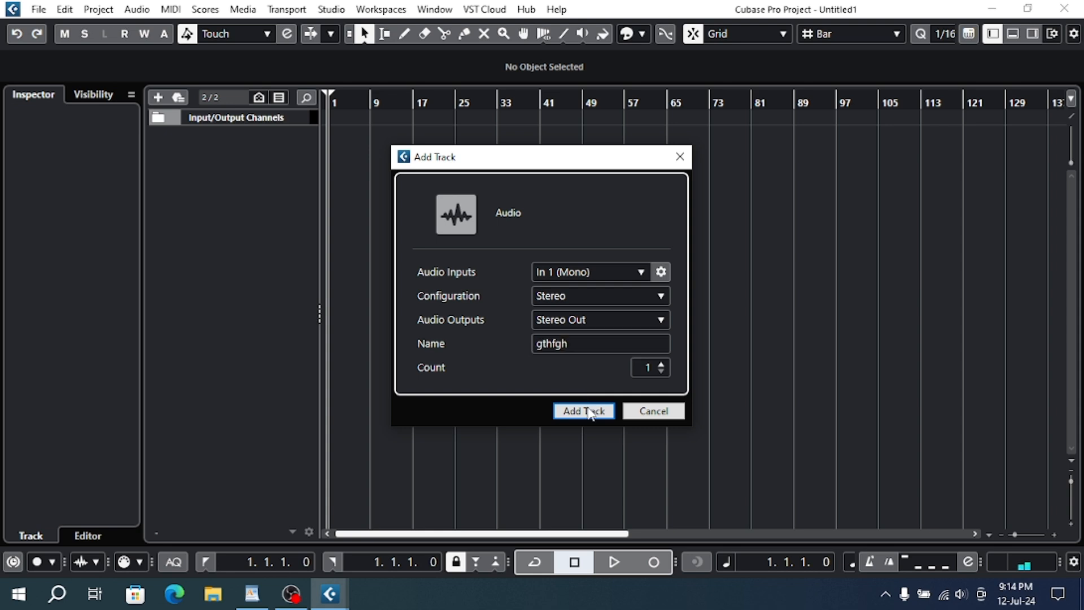
click(583, 410)
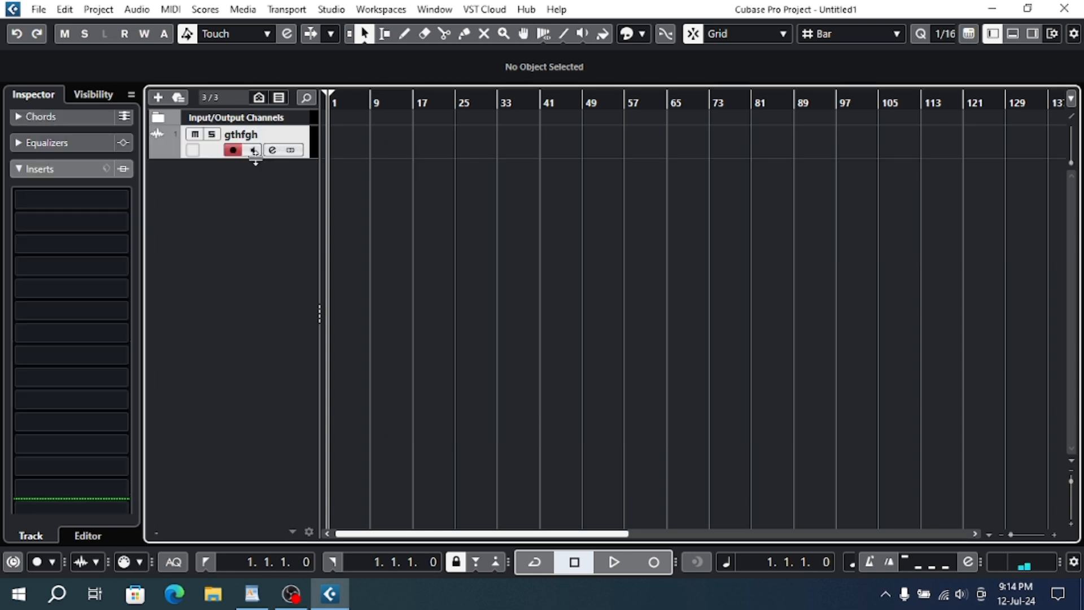
drag(249, 160, 240, 207)
Step: Place the audio file "sura buruz kompilit" from the Amar sound folder on drive F: onto the track at bar 9
click(215, 594)
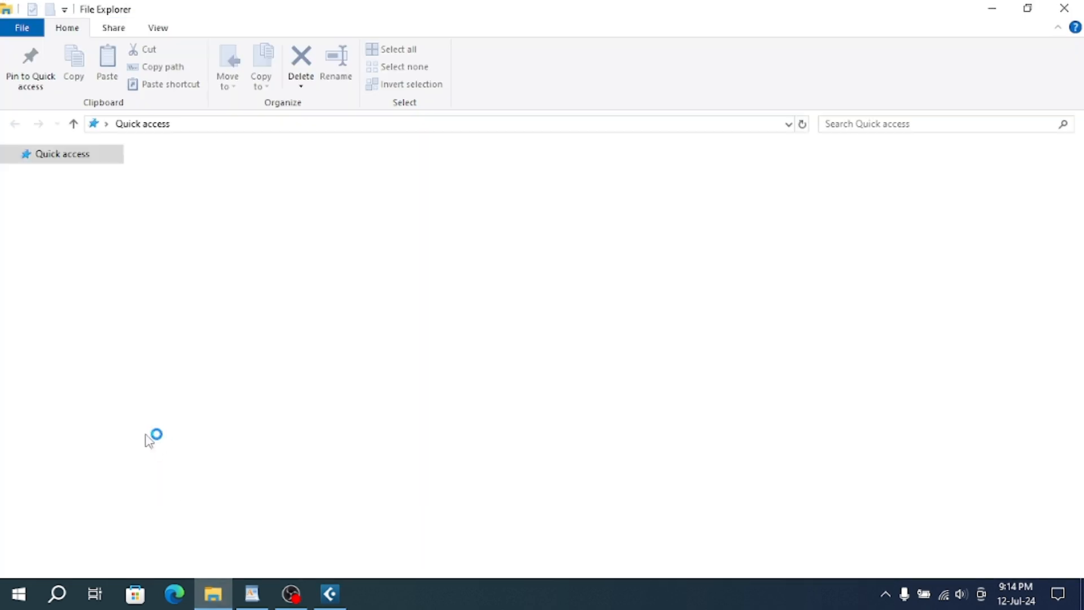
click(64, 401)
double_click(187, 189)
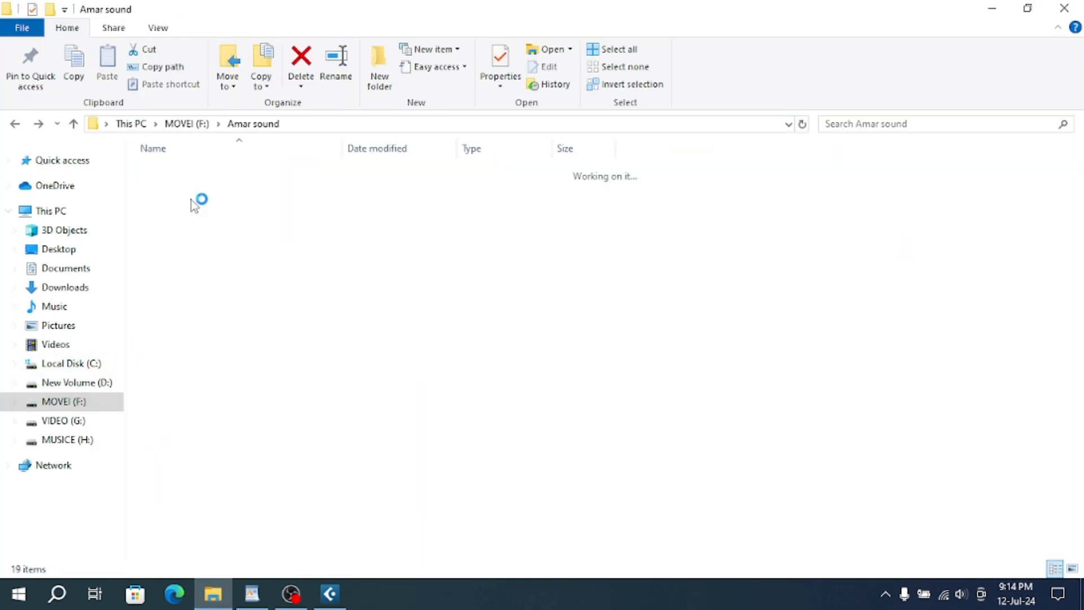
drag(309, 479, 379, 164)
click(644, 435)
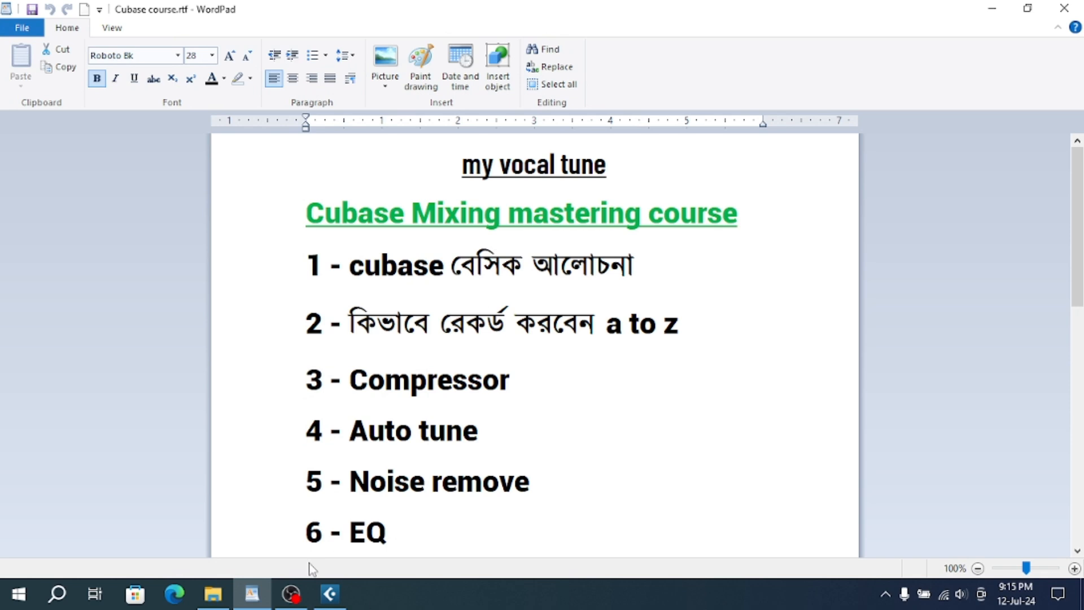
click(330, 593)
drag(389, 102, 393, 115)
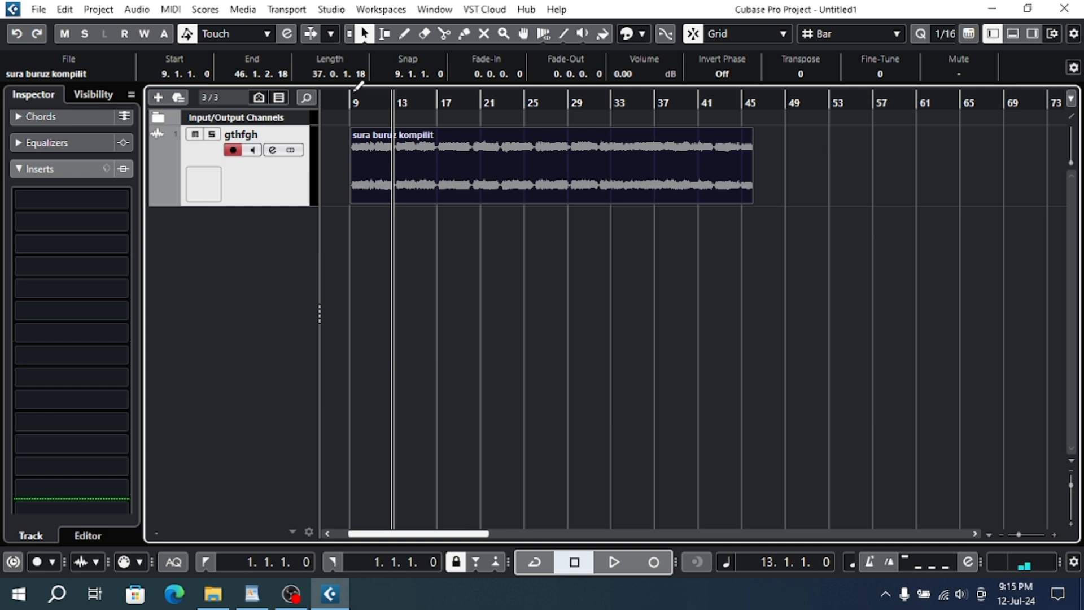
Step: Draw a locator range on the ruler from bar 9 to bar 46 and move its start to bar 27
click(404, 33)
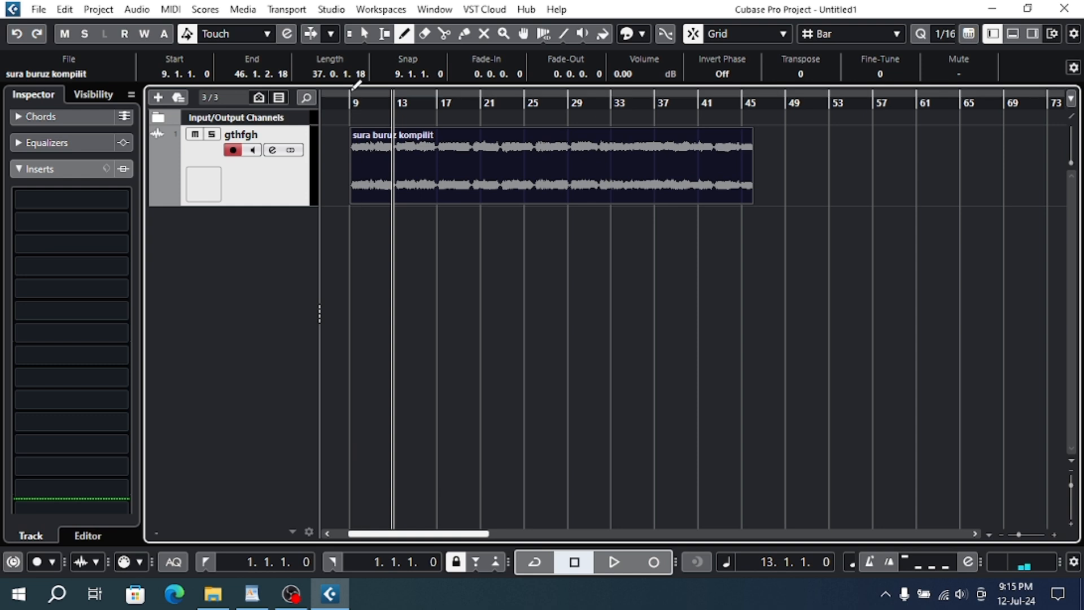
mouse_move(352, 89)
mouse_down()
mouse_move(499, 91)
mouse_move(736, 120)
mouse_move(755, 138)
mouse_up()
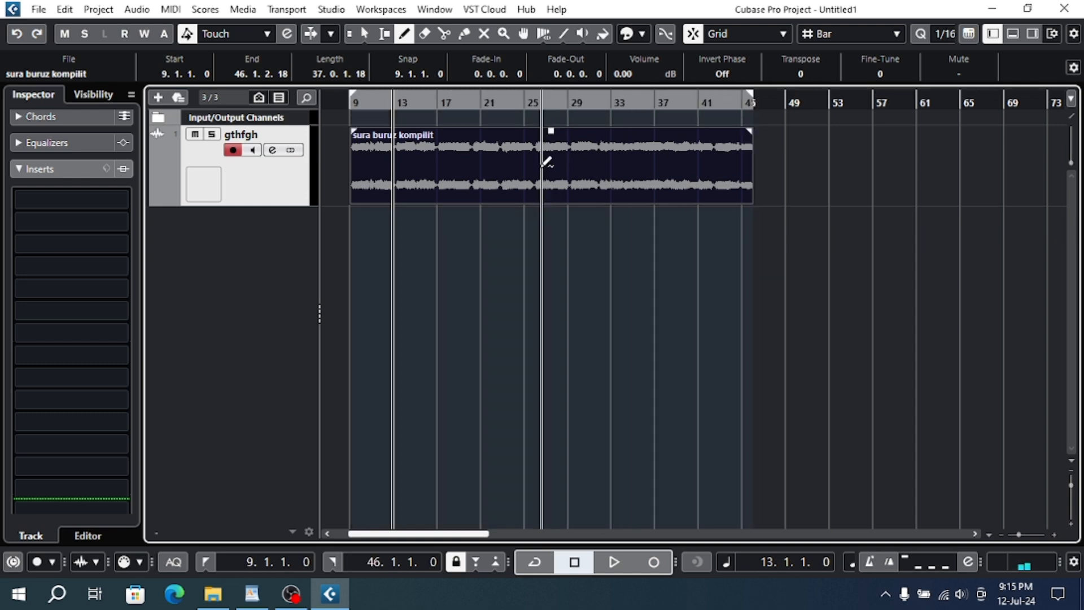
drag(357, 90, 546, 105)
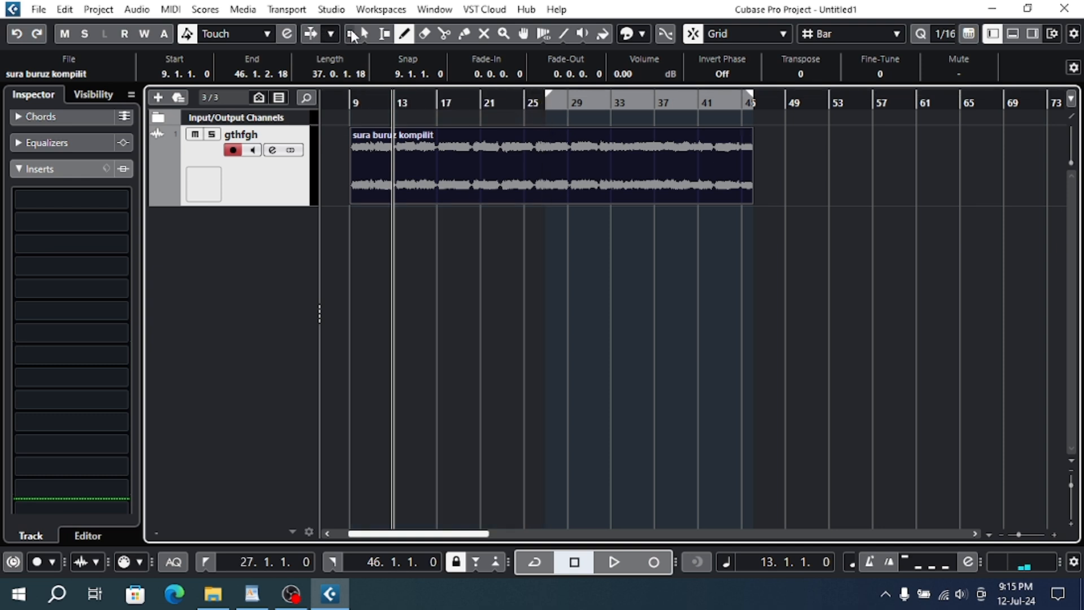
Step: Set the left and right locators to the ends of the selected audio clip and turn on cycle mode
click(365, 32)
click(426, 167)
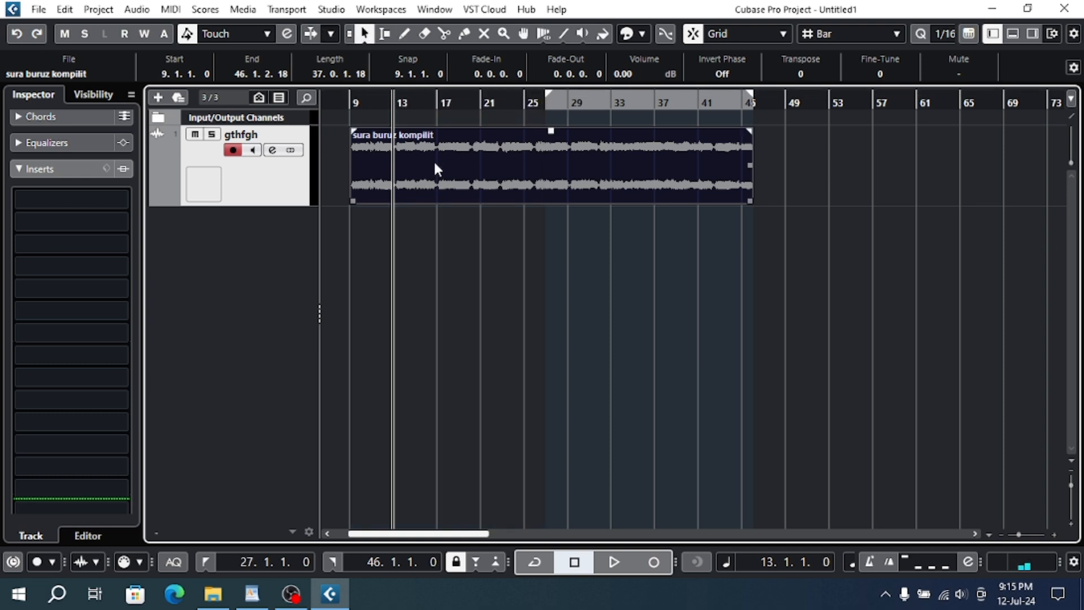
click(863, 339)
drag(891, 415, 395, 141)
key(p)
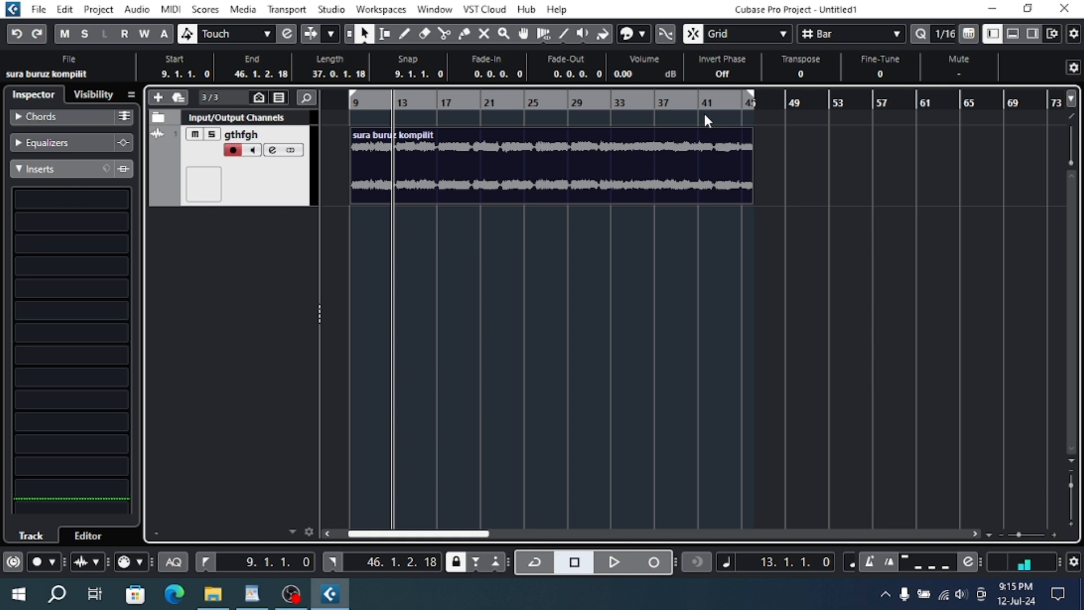
click(535, 561)
Step: Move the playhead to the clip's start, near its end and out to bar 51 to check the locator range
click(358, 104)
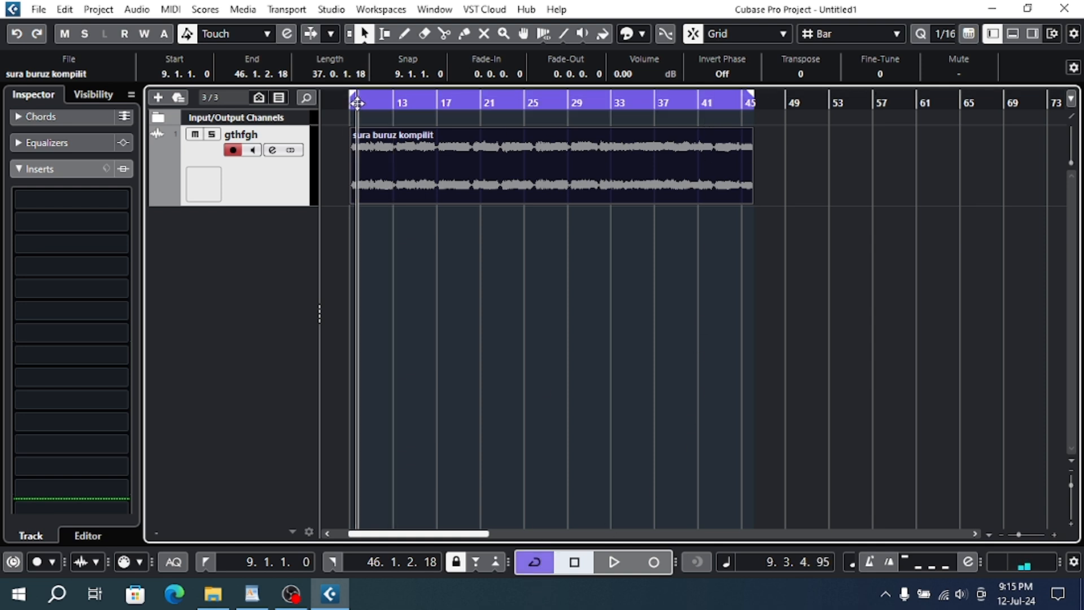
click(755, 106)
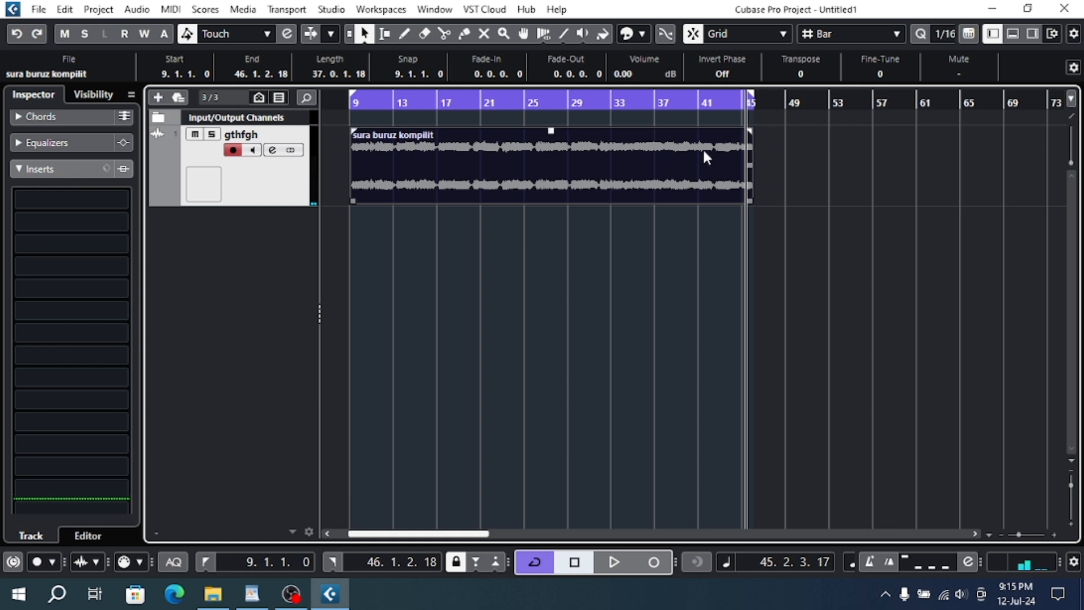
click(808, 105)
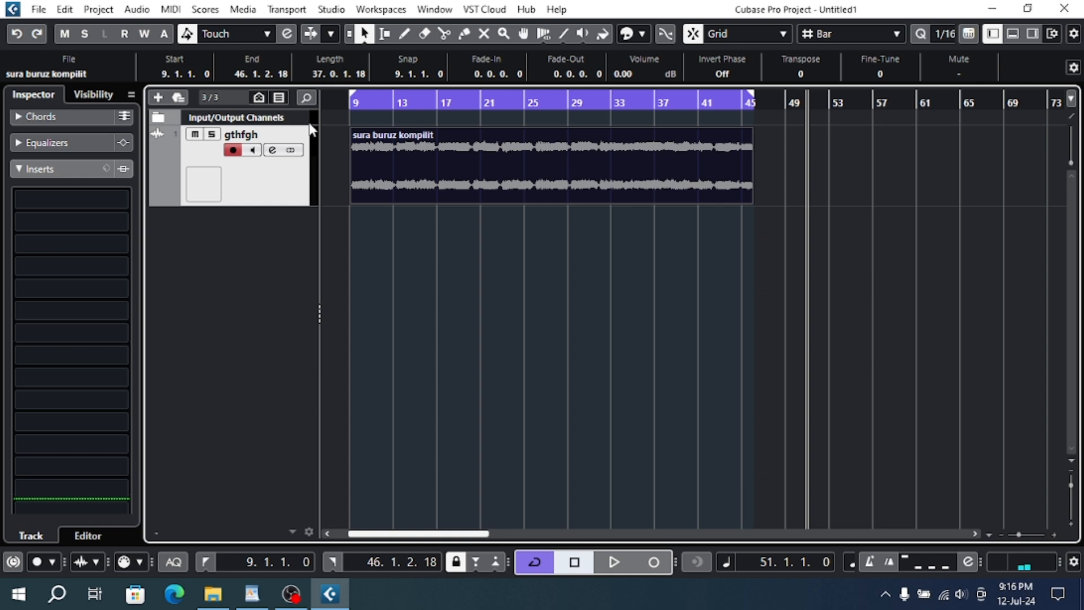
click(38, 10)
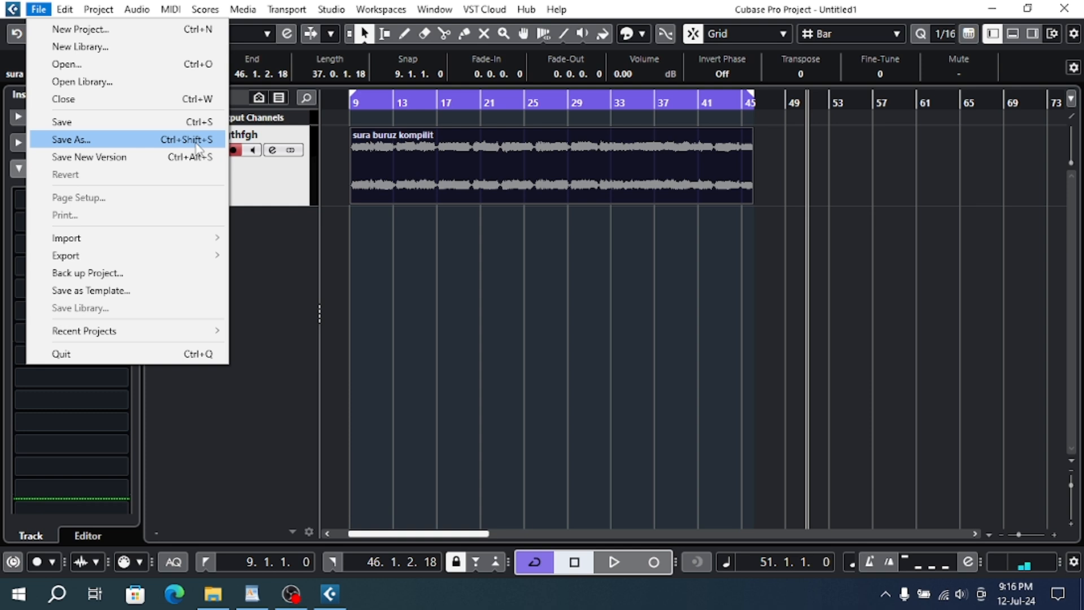
click(504, 163)
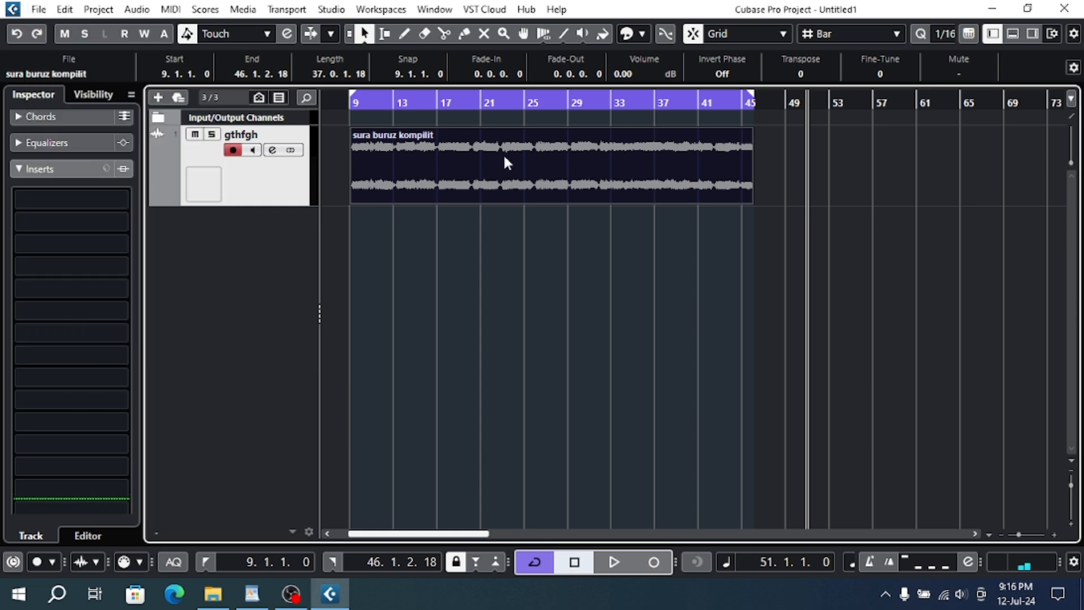
click(504, 163)
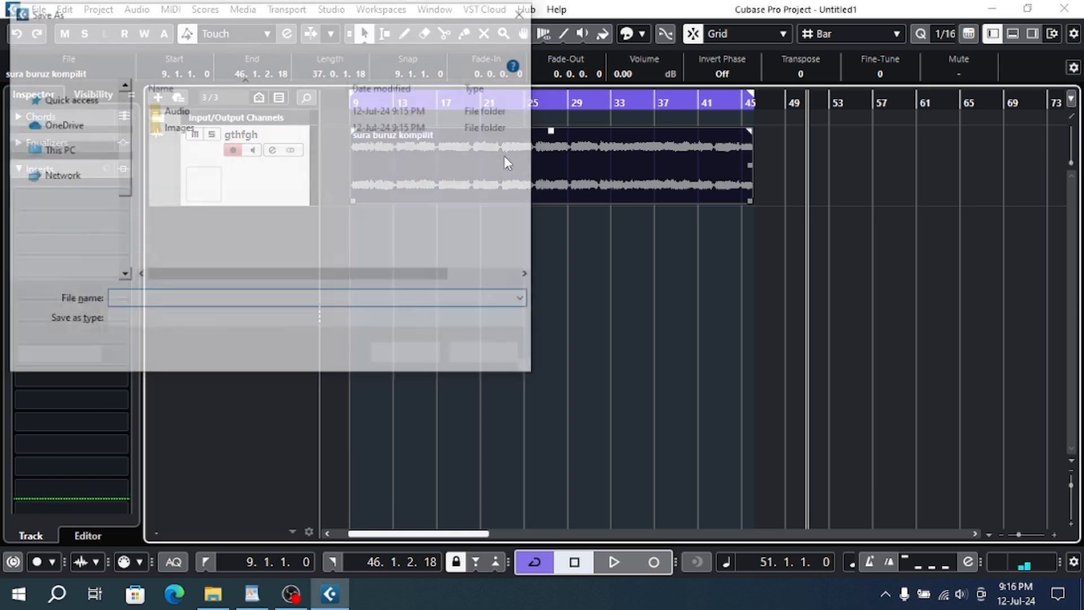
click(515, 11)
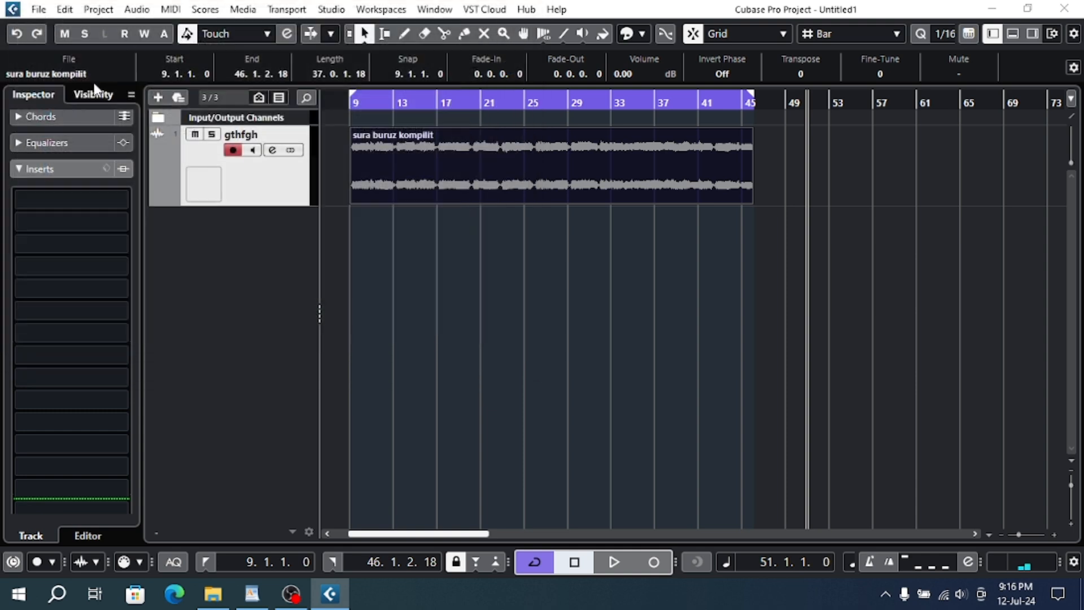
Step: Save the project as a Cubase project file named with the owner's first name in the Documents project folder's Audio subfolder
click(35, 8)
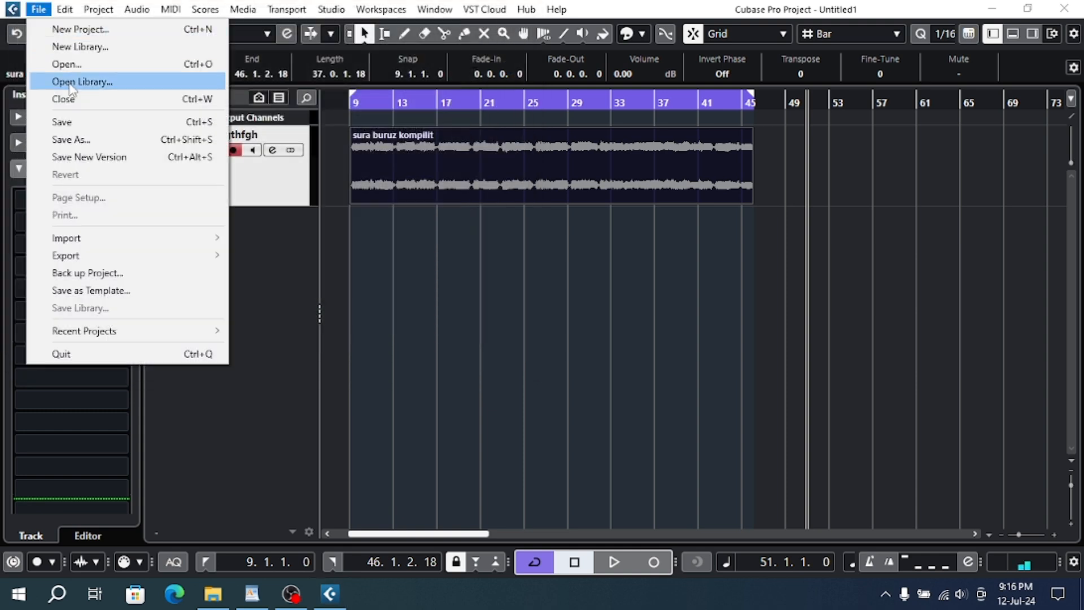
click(111, 147)
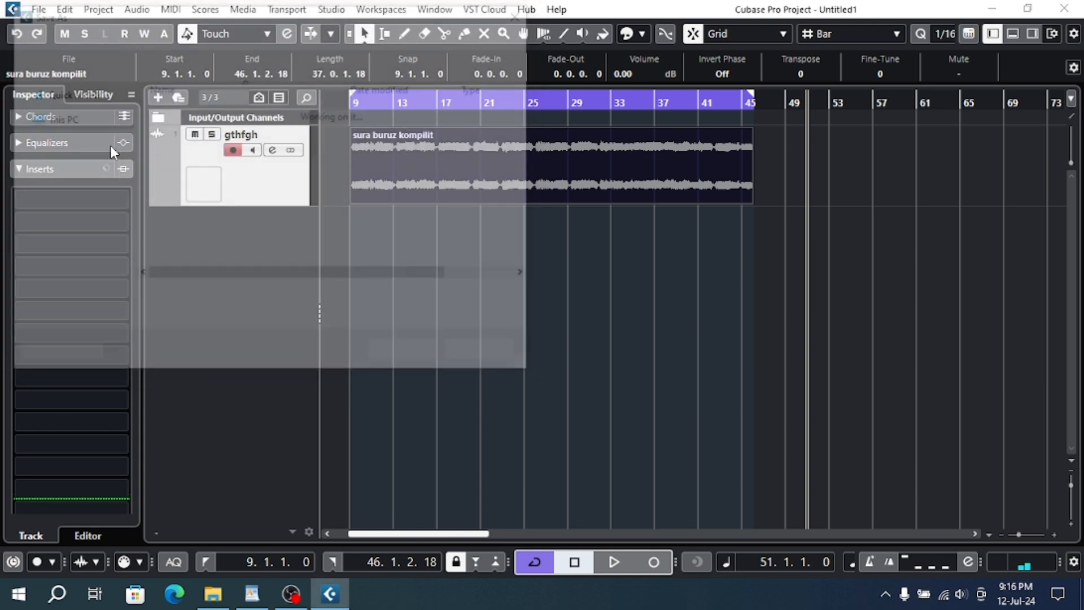
click(68, 170)
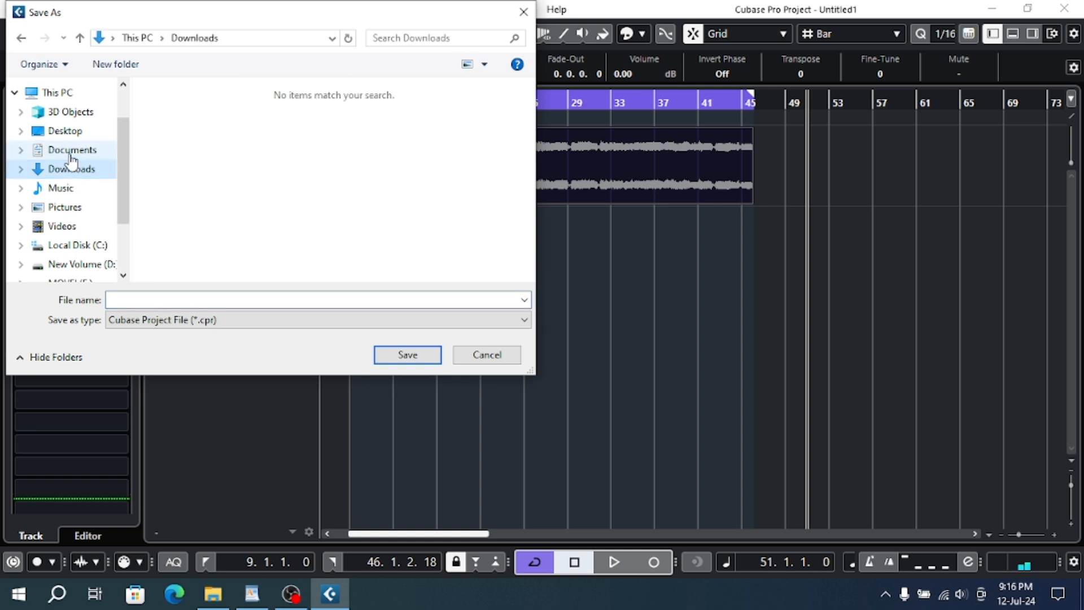
click(69, 150)
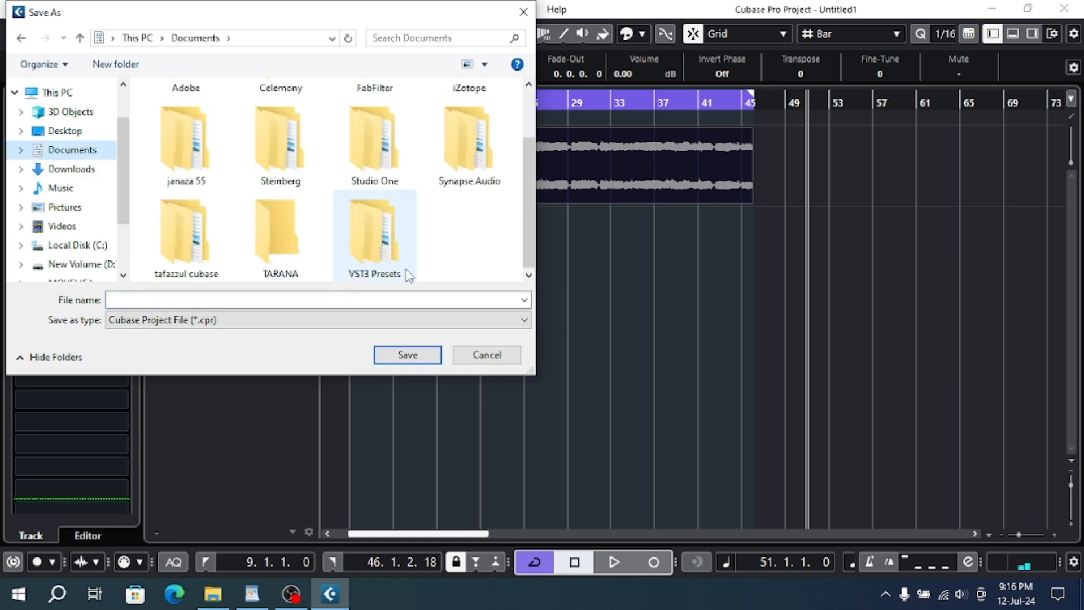
double_click(192, 257)
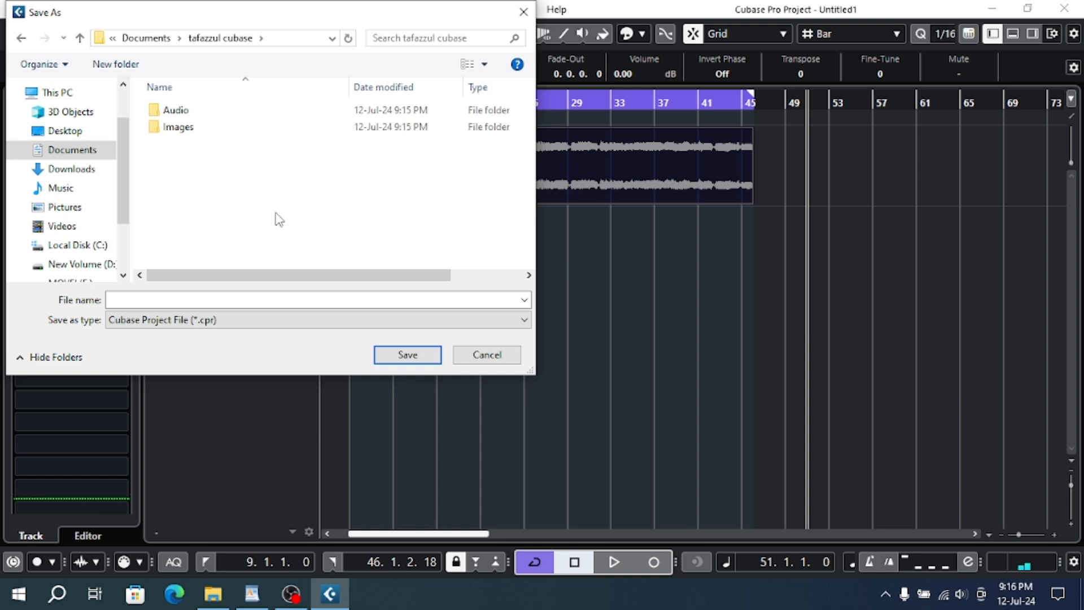
click(22, 38)
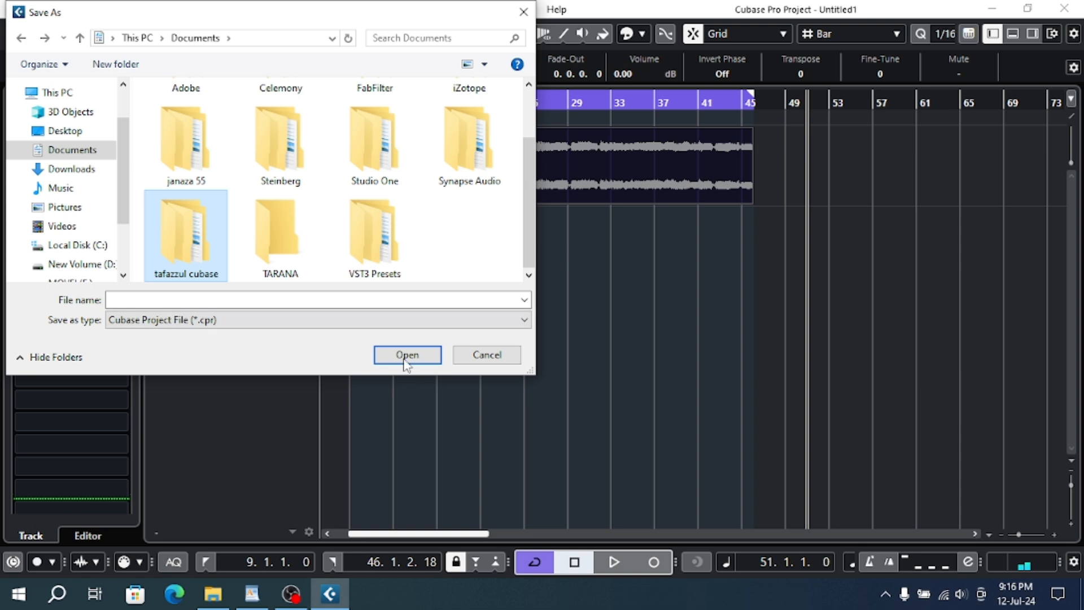
double_click(169, 207)
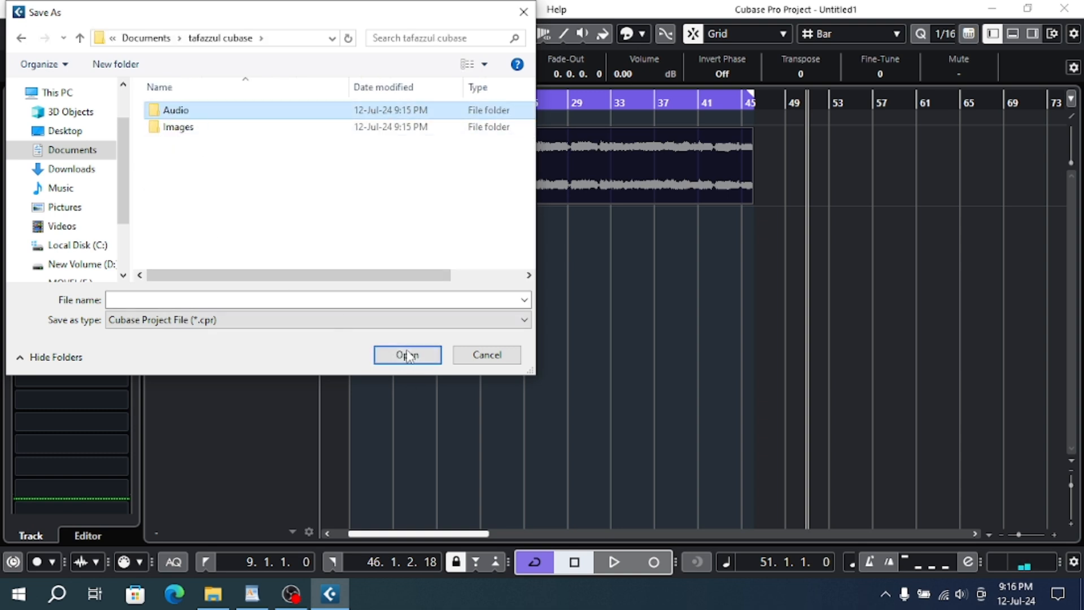
click(407, 356)
click(204, 299)
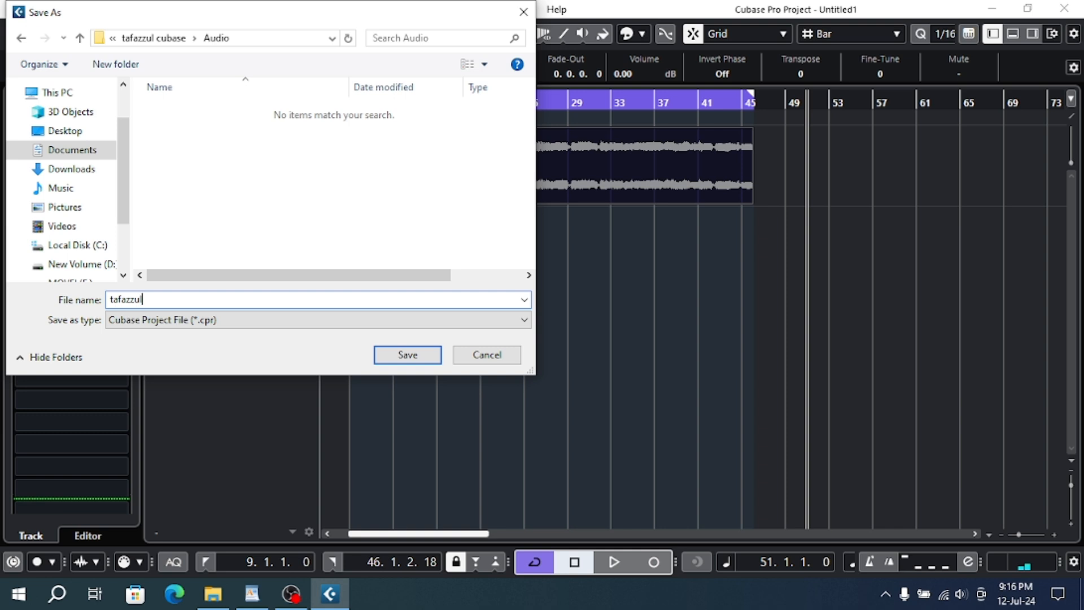
click(408, 356)
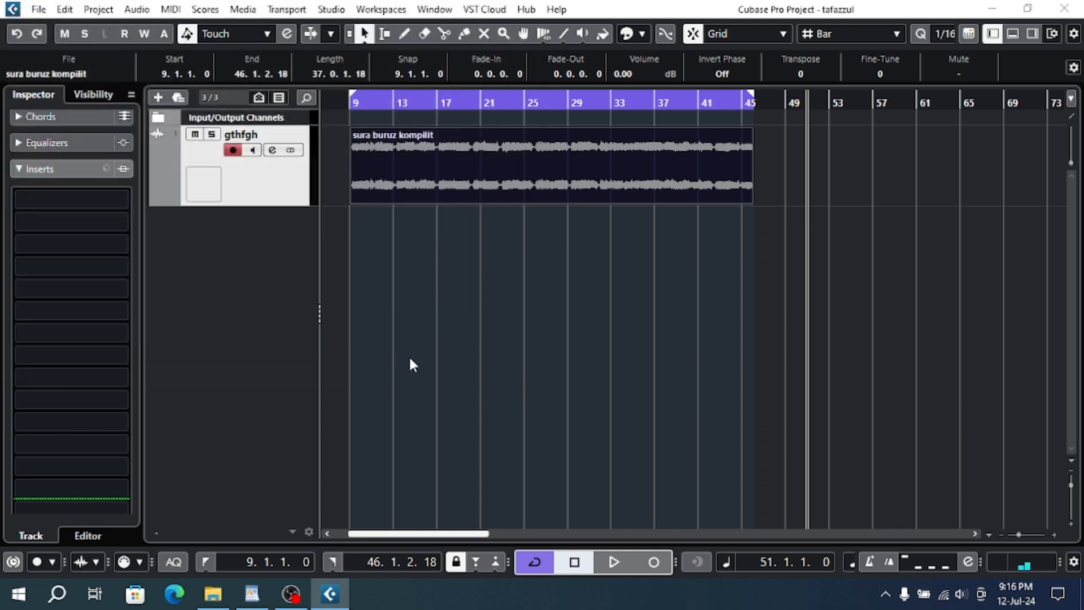
Step: Switch to File Explorer and open the Audio subfolder of the Cubase project folder in Documents
click(212, 593)
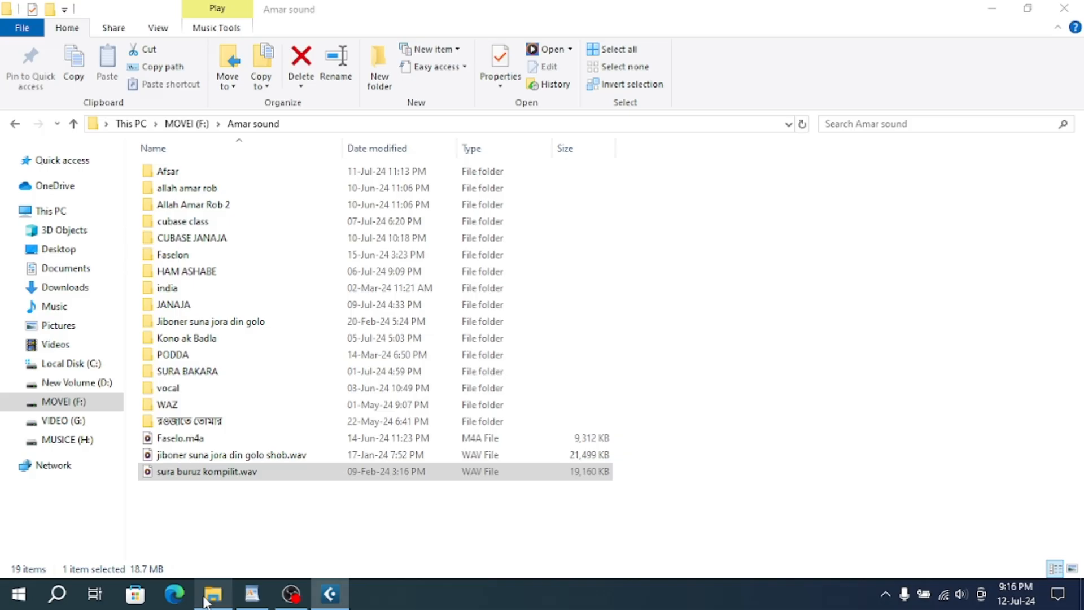
click(66, 269)
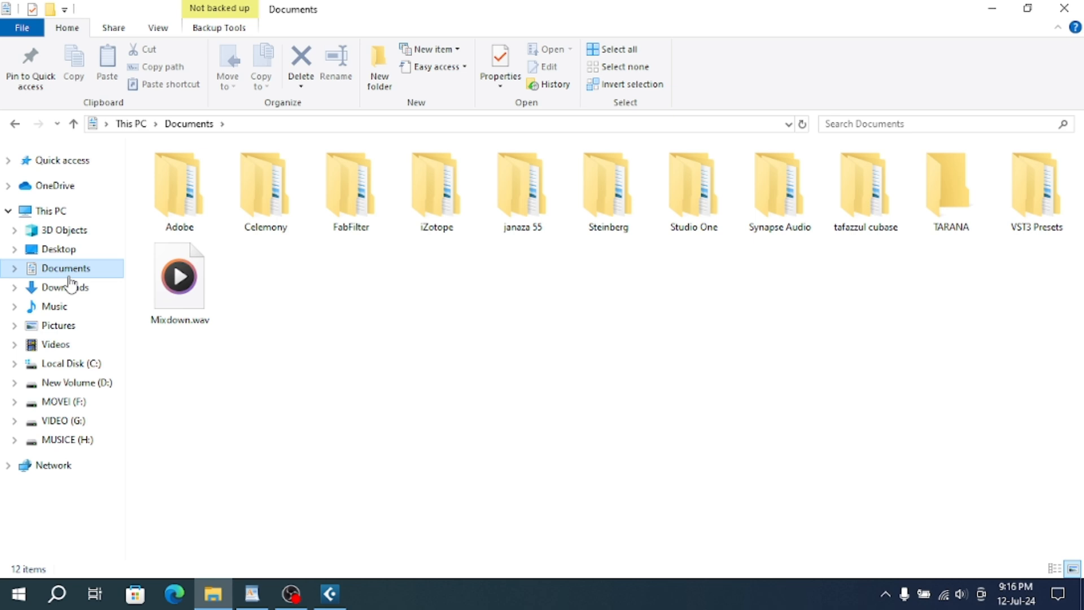
double_click(895, 217)
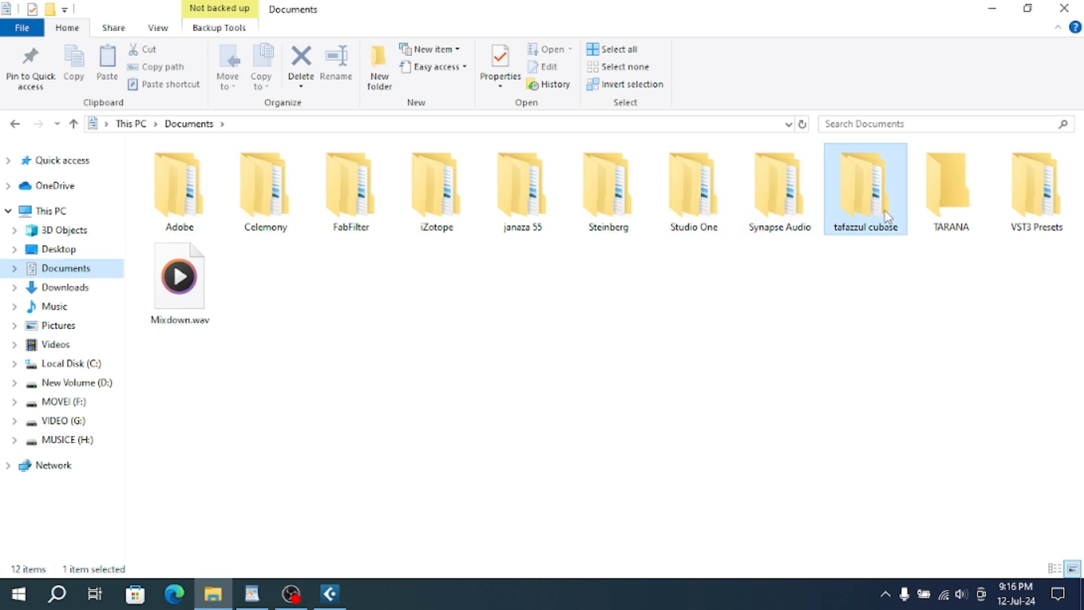
click(220, 174)
double_click(220, 173)
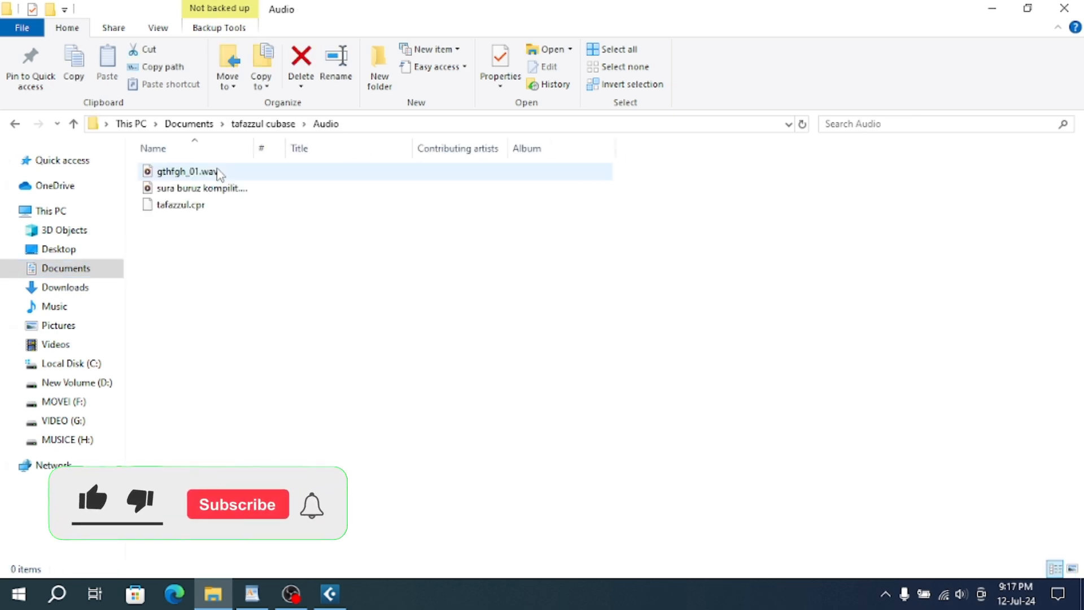
Step: Show the files in the project's Audio folder as large icons
right_click(216, 234)
mouse_move(288, 250)
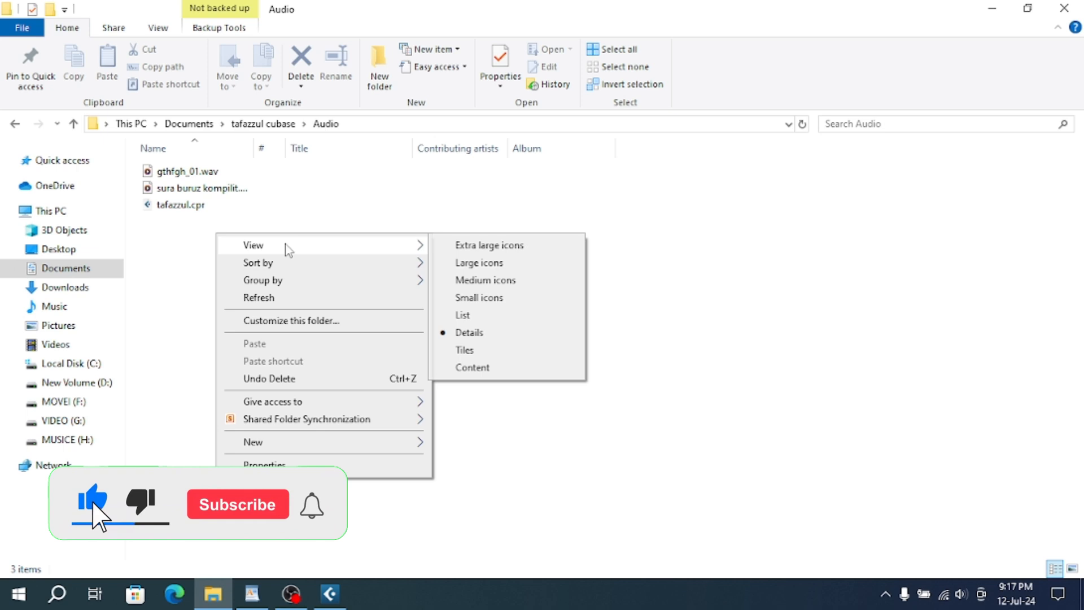
click(520, 265)
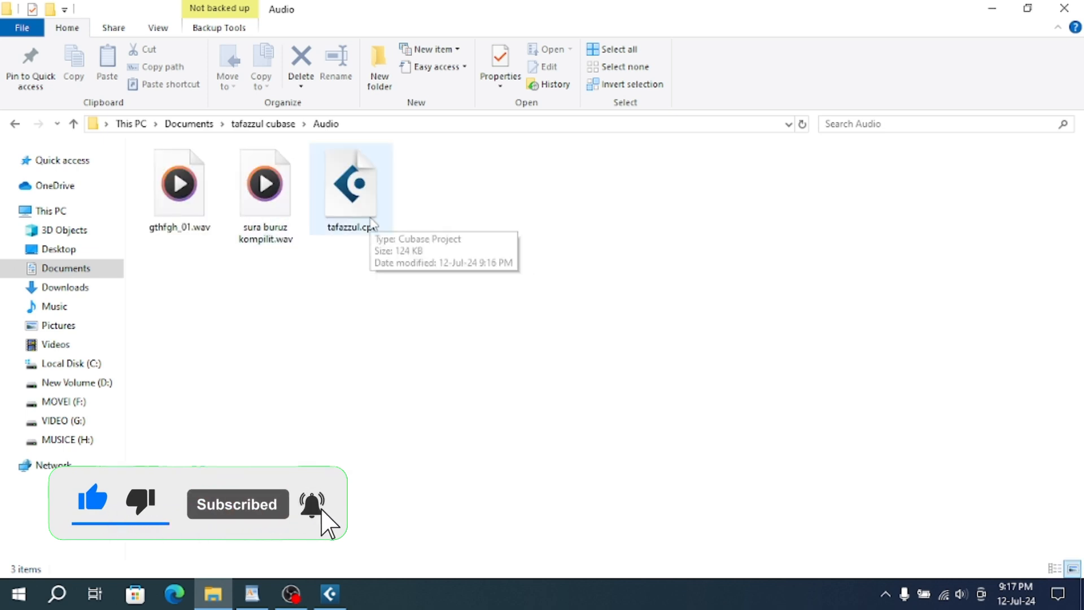
Step: Examine the project folder from Documents down to its Audio subfolder and the saved Cubase project file
click(14, 123)
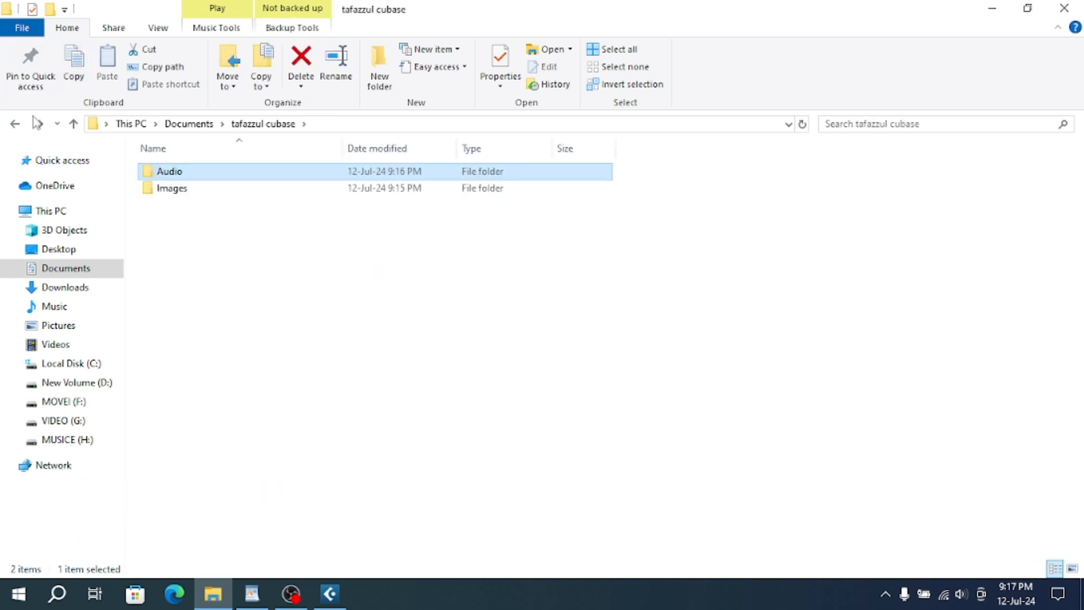
click(15, 123)
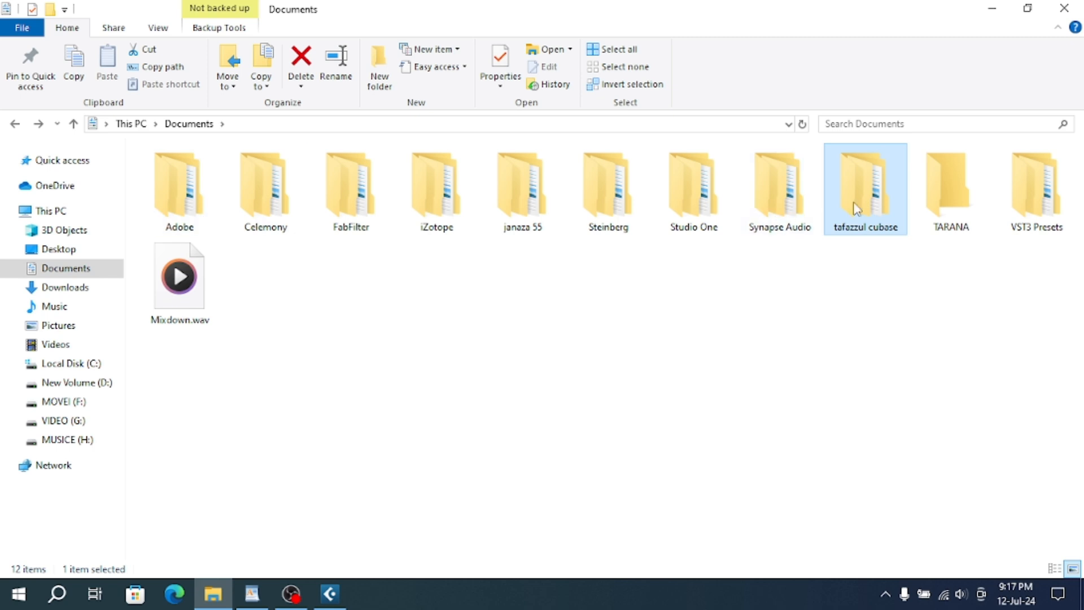
double_click(856, 209)
right_click(315, 254)
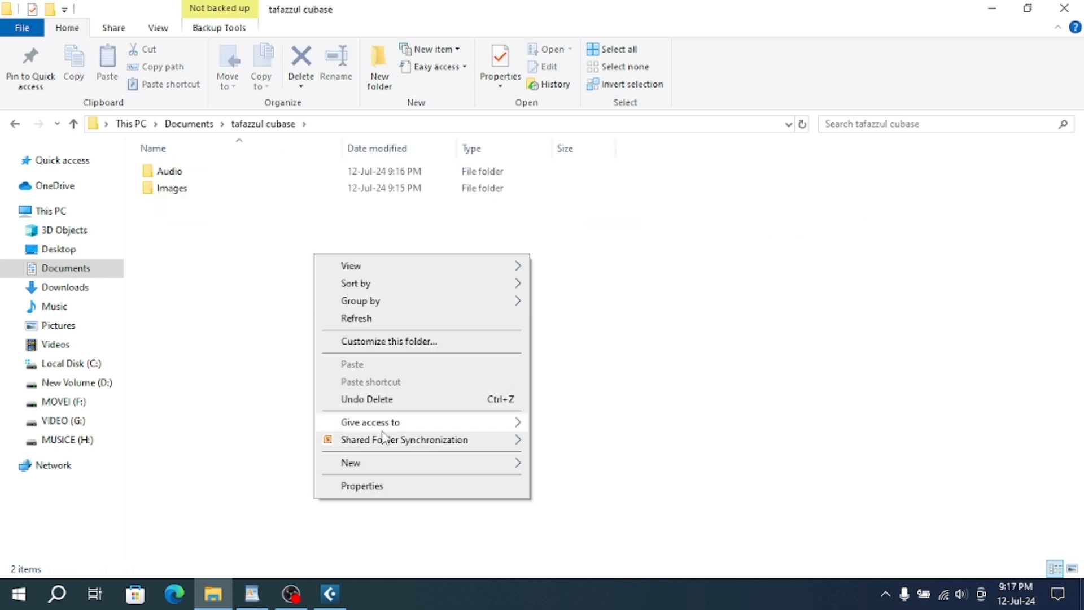
click(227, 286)
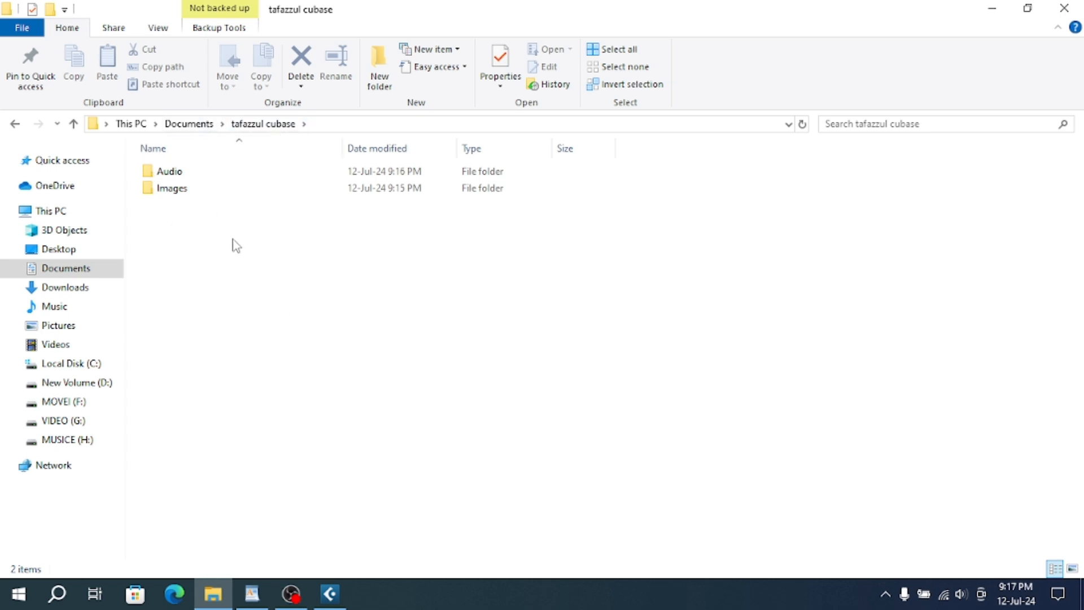
double_click(172, 171)
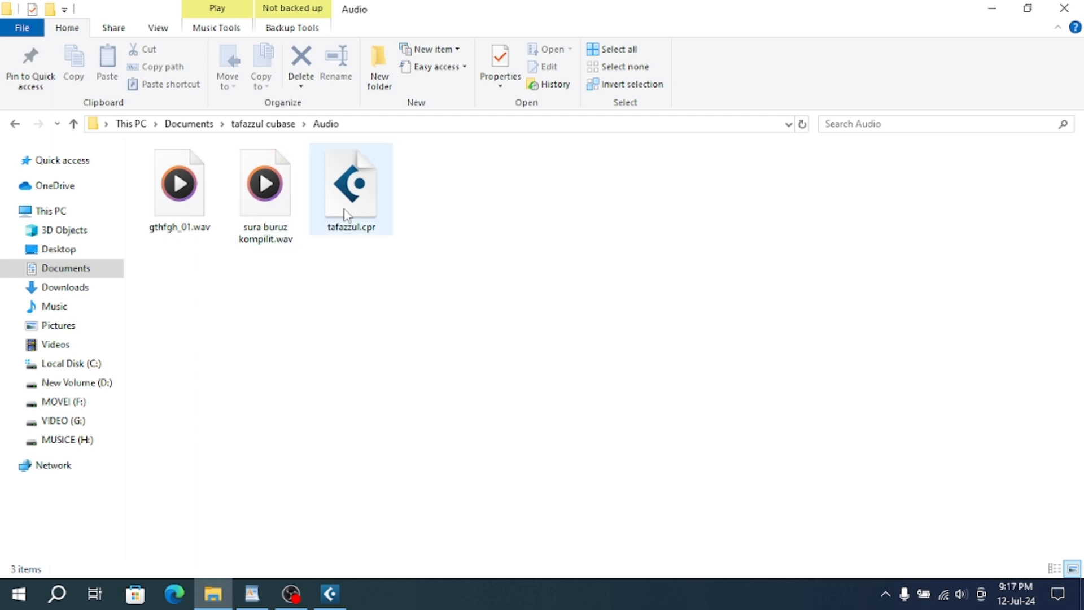
click(347, 214)
click(12, 124)
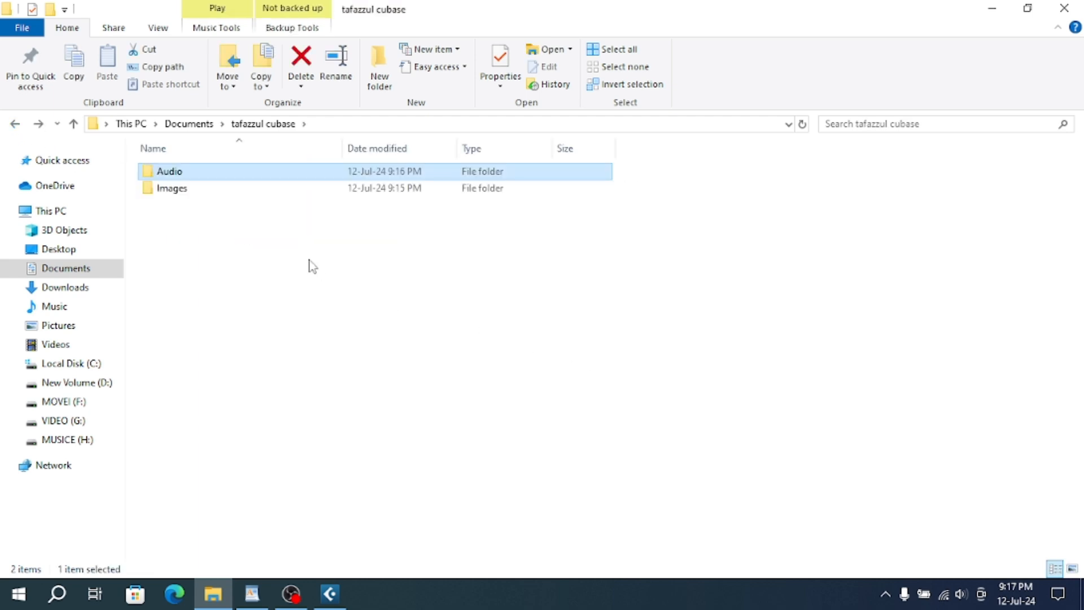
Step: Look at the open project in Cubase and return to its project folder under Documents in File Explorer
click(341, 598)
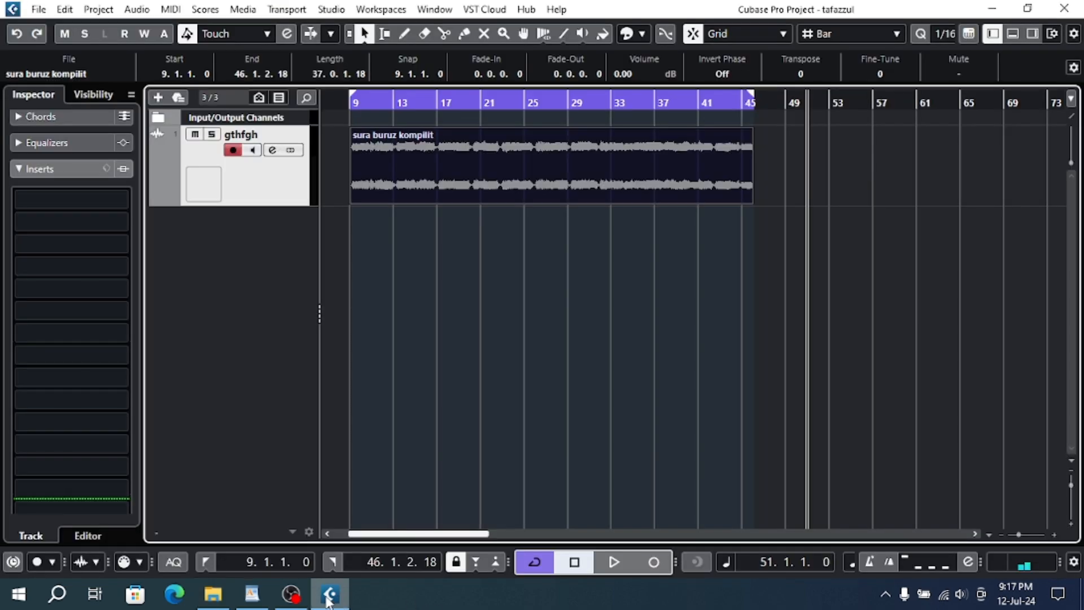
click(213, 593)
double_click(206, 175)
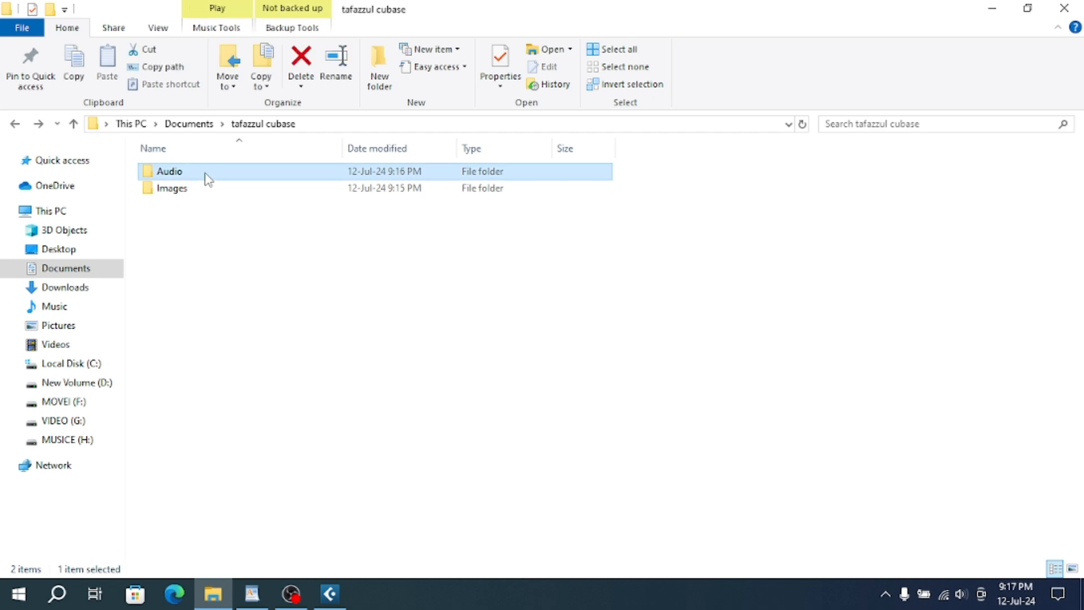
double_click(11, 125)
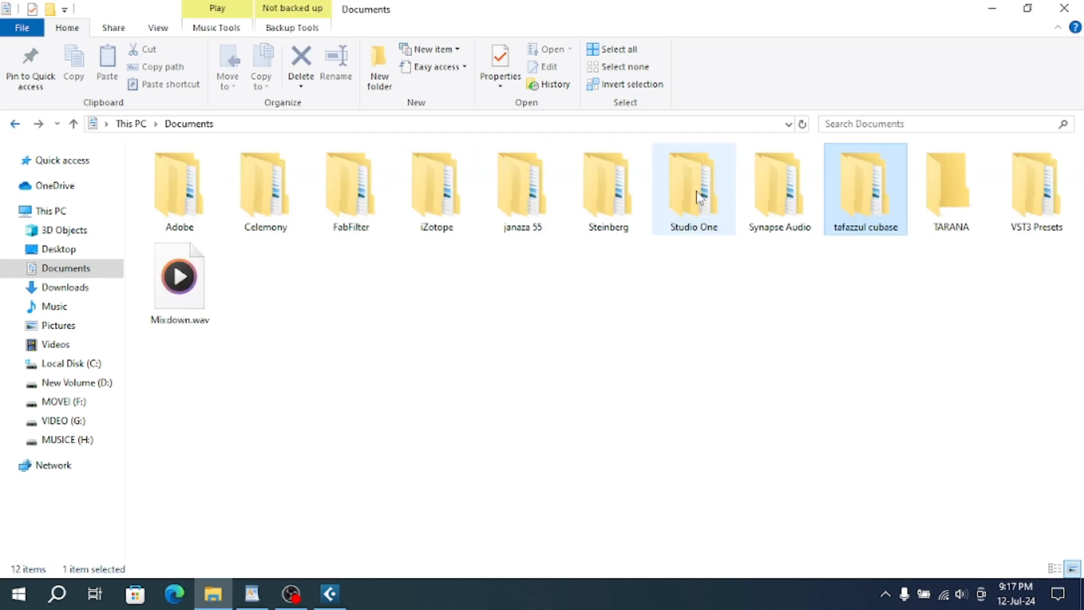
double_click(862, 217)
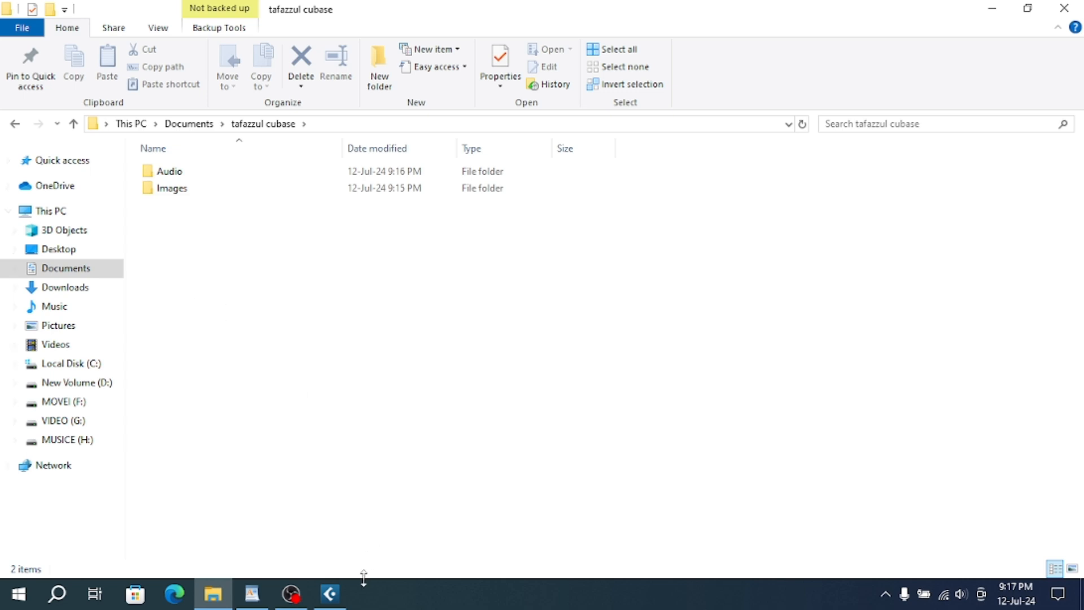
Step: Move the playhead to the clip's start at bar 9 in Cubase and reopen the project's Audio folder in File Explorer
click(330, 593)
click(352, 98)
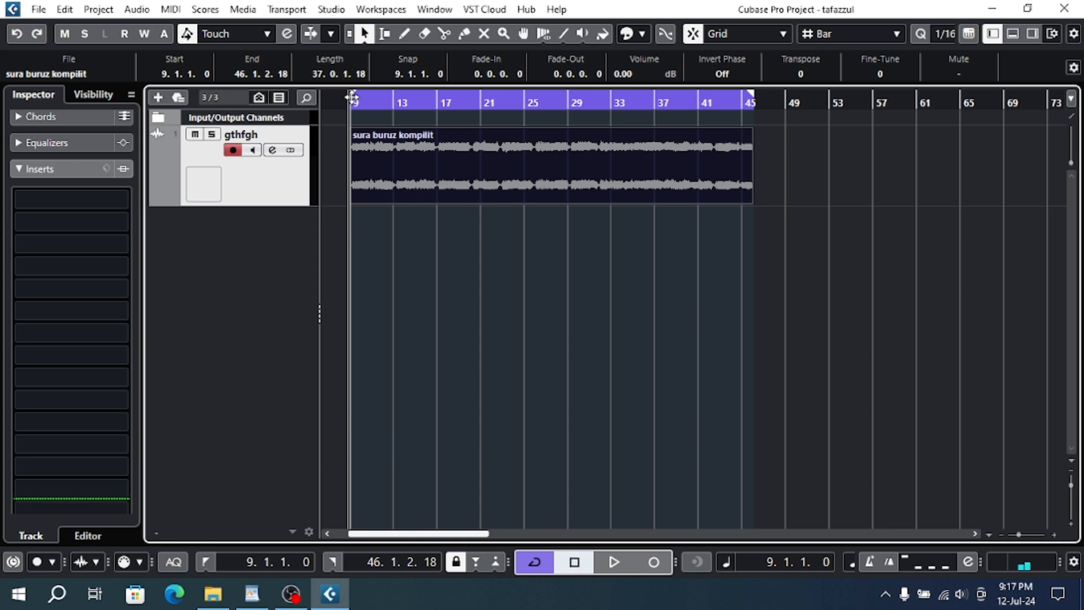
click(212, 593)
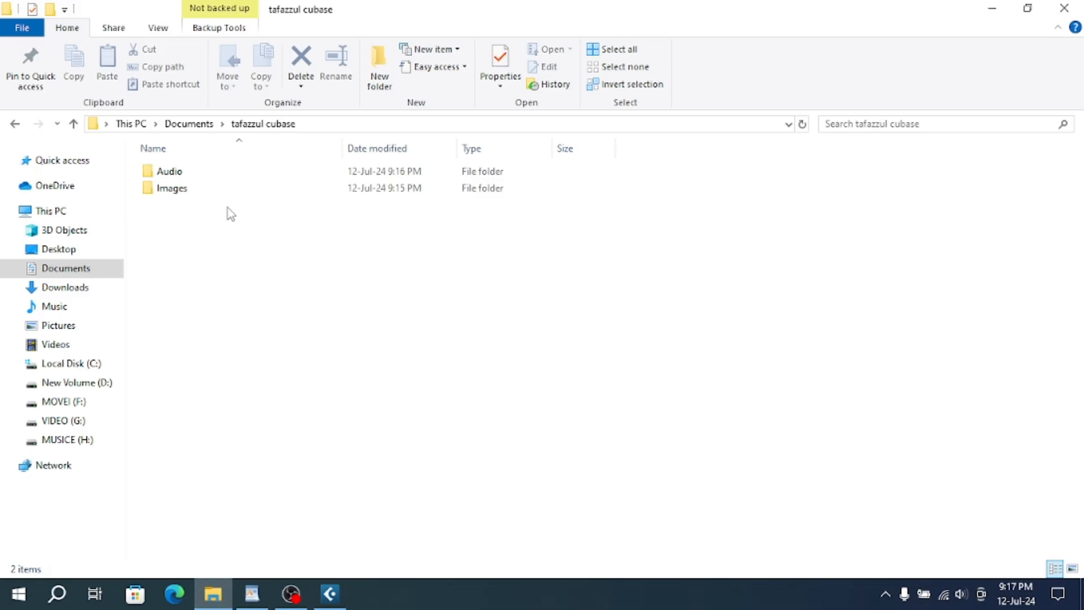
double_click(170, 172)
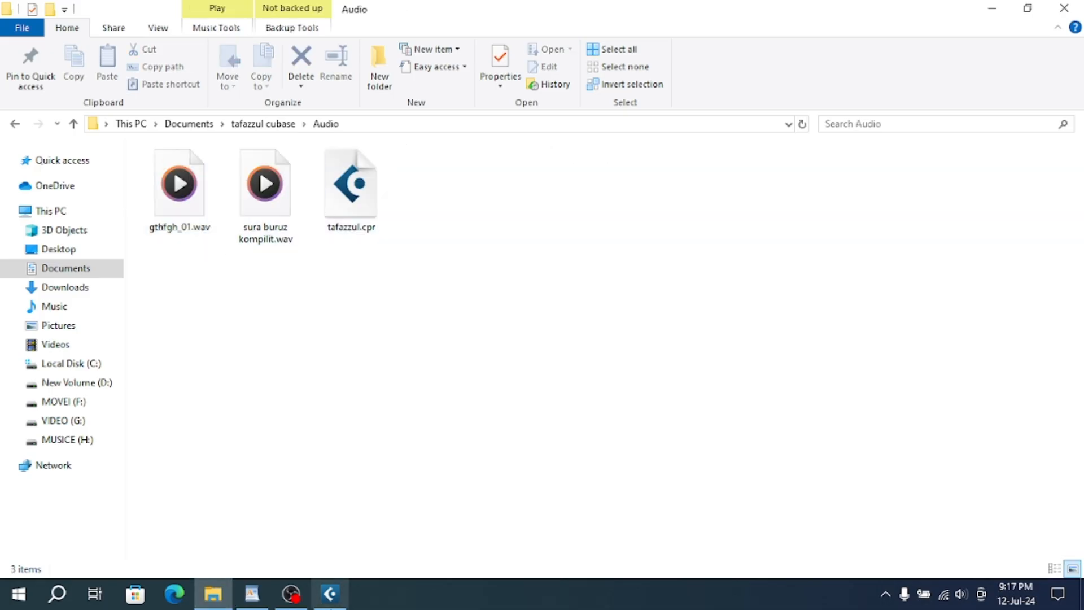
Step: Switch to Cubase and point out the first empty insert slot of the audio track
click(326, 593)
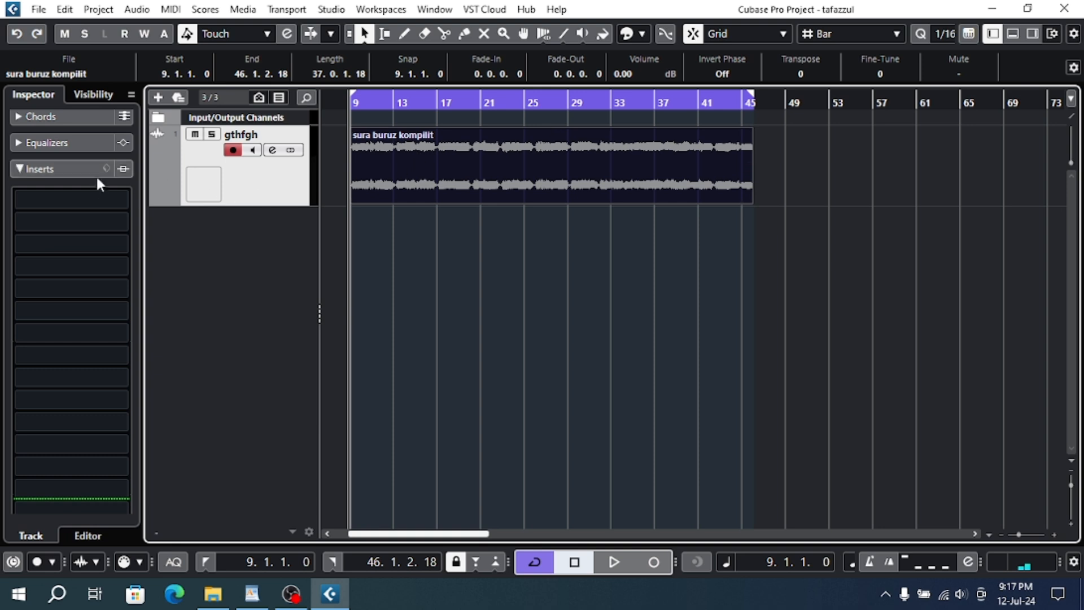
click(40, 169)
click(93, 194)
click(288, 178)
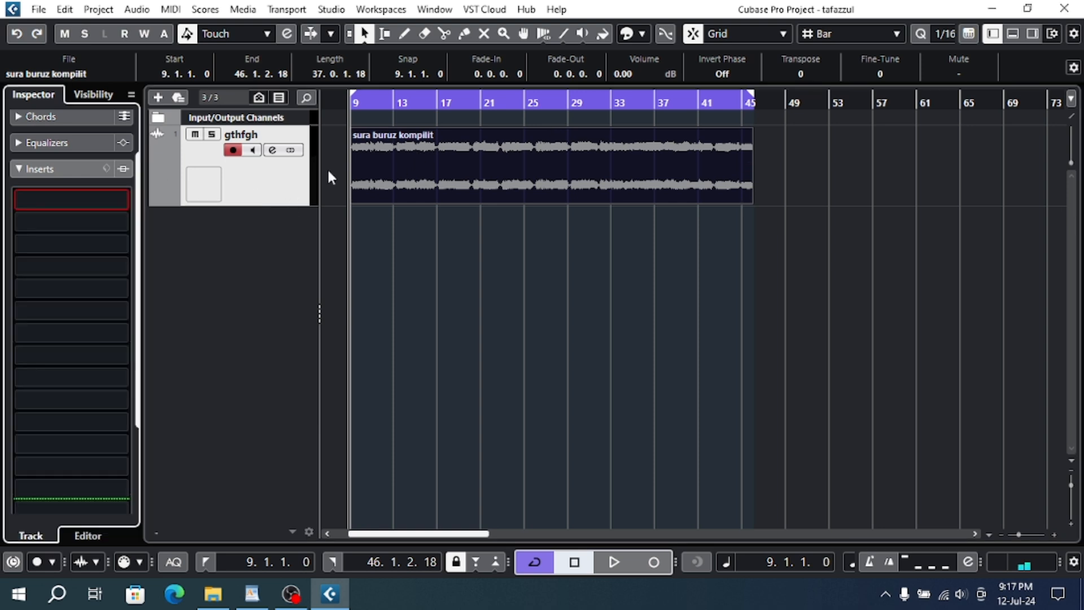
Step: Delete the "sura buruz kompilit" clip from the track and undo the deletion
click(445, 151)
key(Delete)
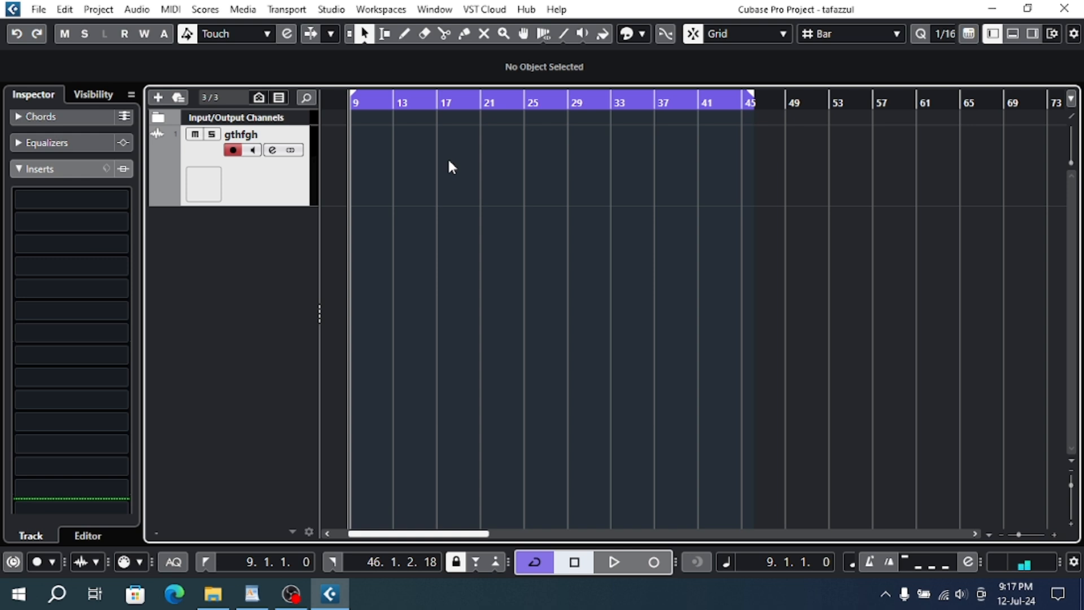
key(ctrl+z)
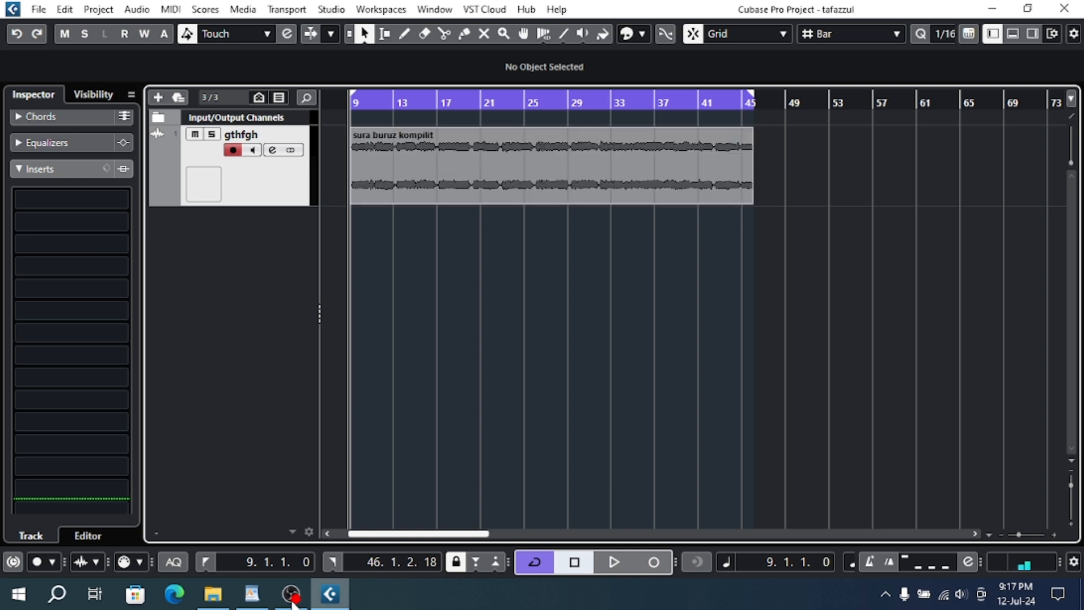
Step: Go up to Documents in File Explorer and view the archive settings for the "tafazzul cubase" folder without creating an archive
click(213, 593)
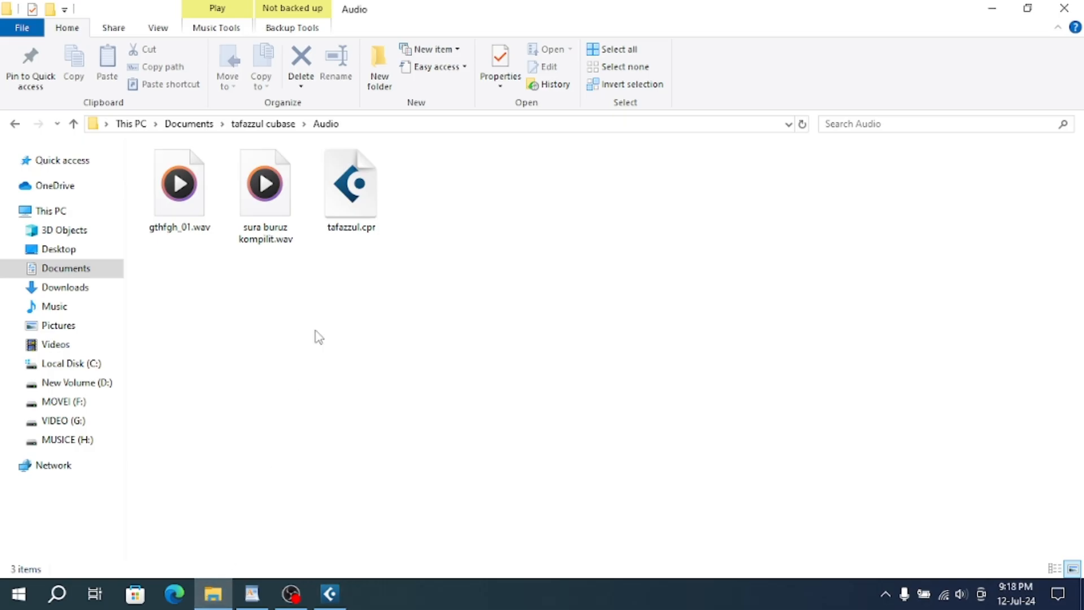
key(alt+Up)
key(alt+Up)
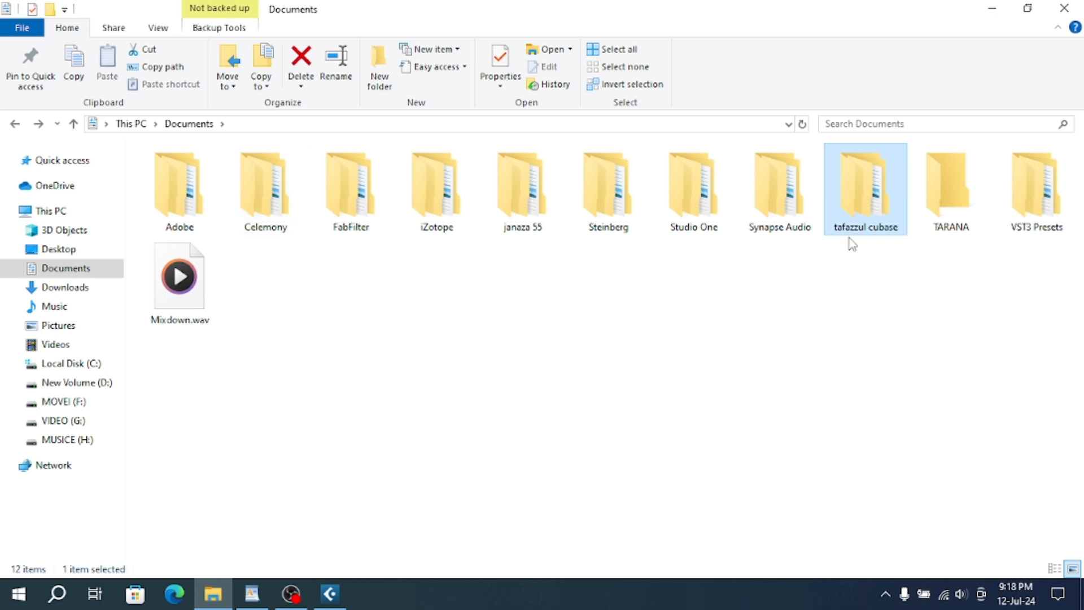
right_click(867, 215)
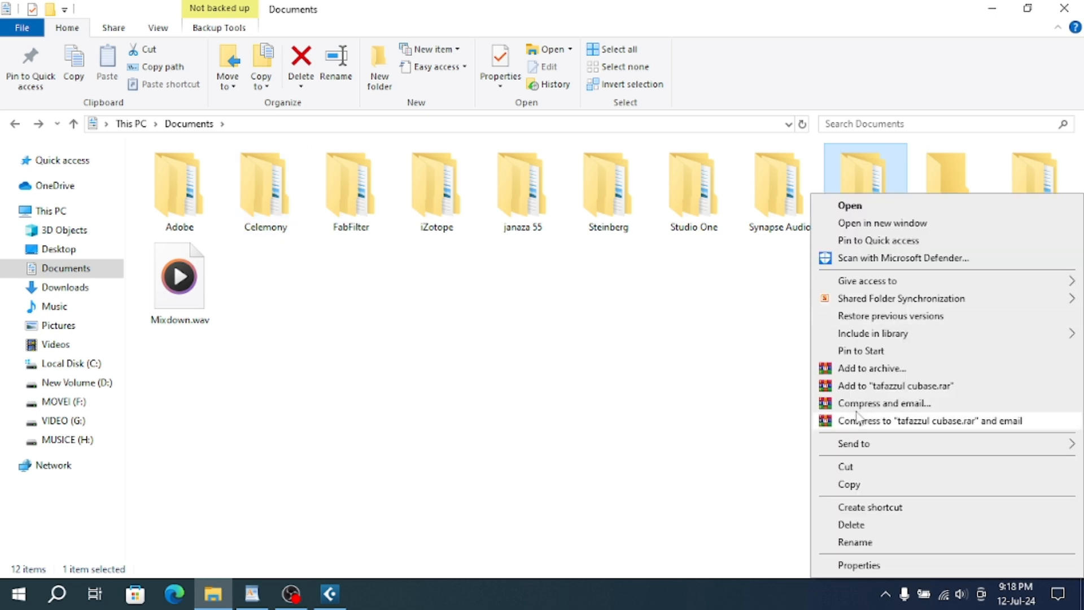
click(856, 369)
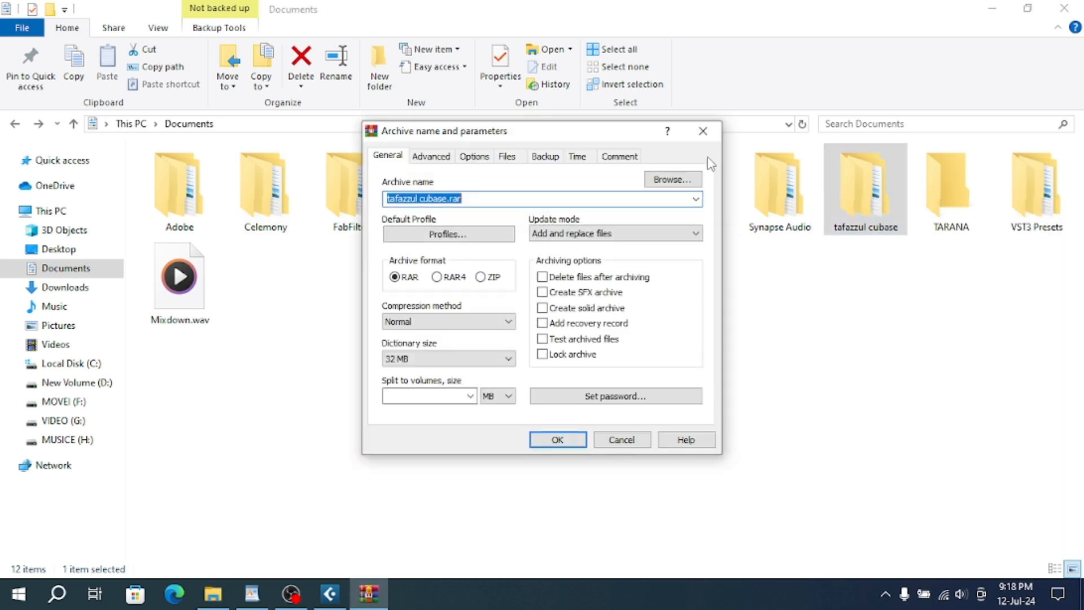
click(700, 129)
Step: Open the "tafazzul cubase" folder's Audio subfolder and look at its files, checking briefly on the Cubase window
double_click(856, 208)
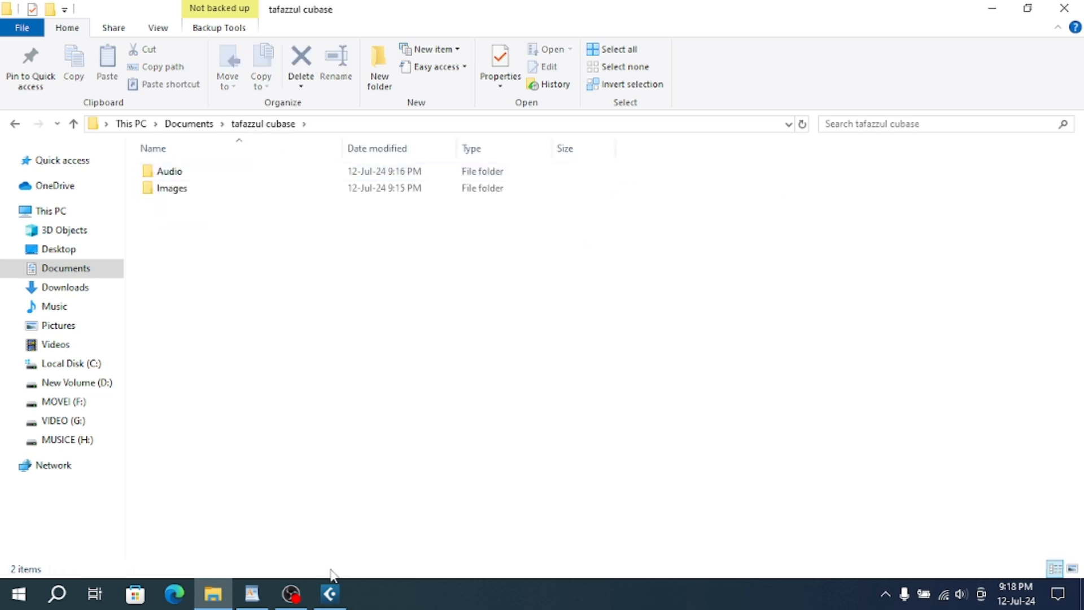
click(201, 177)
double_click(201, 177)
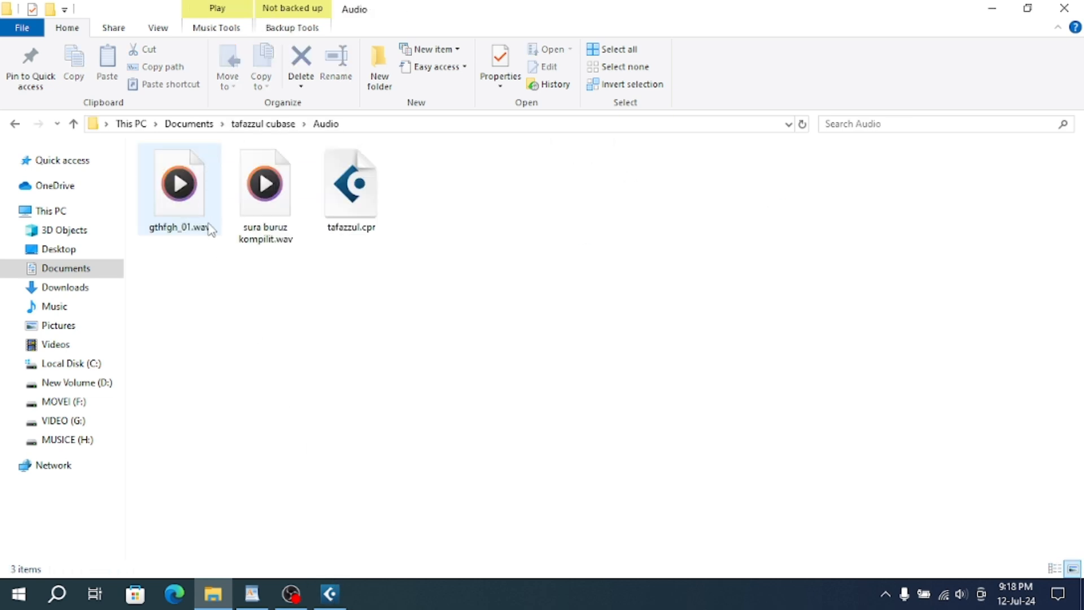
right_click(336, 591)
click(353, 556)
click(330, 594)
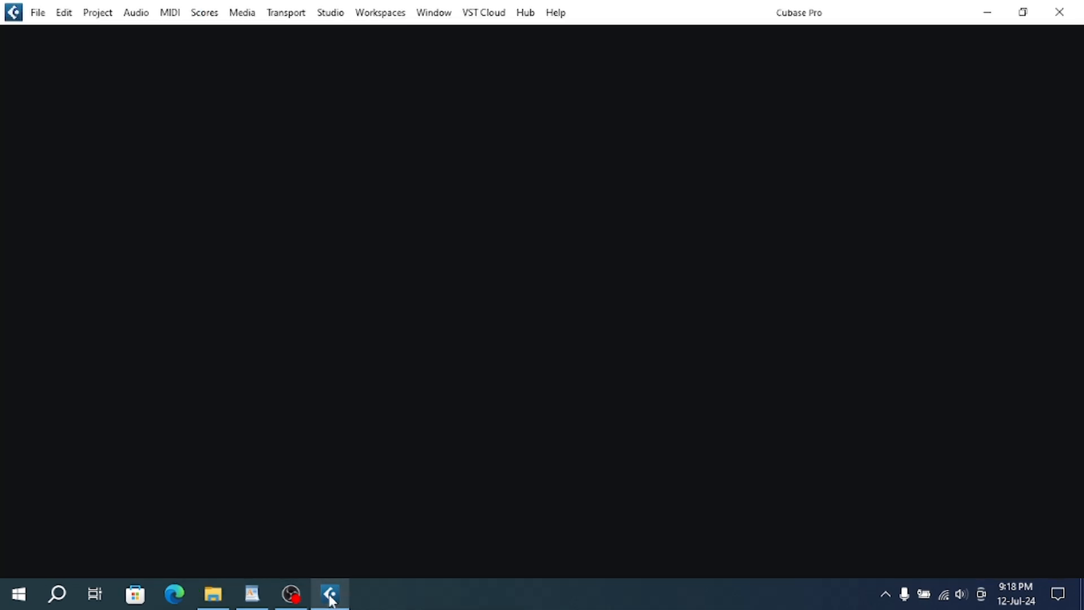
click(213, 593)
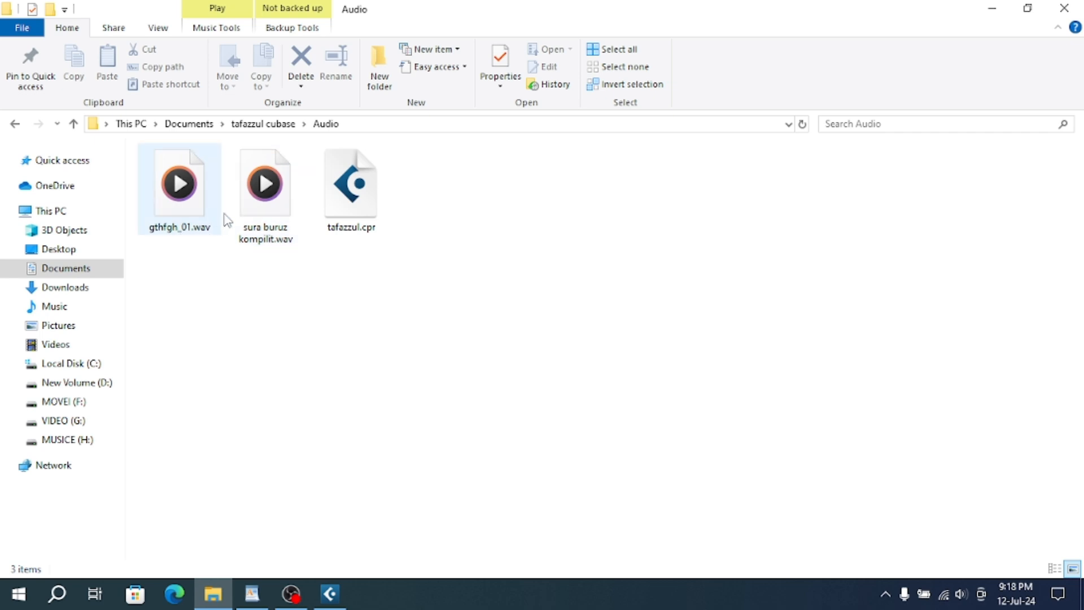
Step: Switch to the Cubase project, select the "sura buruz kompilit" clip and save the project
mouse_move(329, 593)
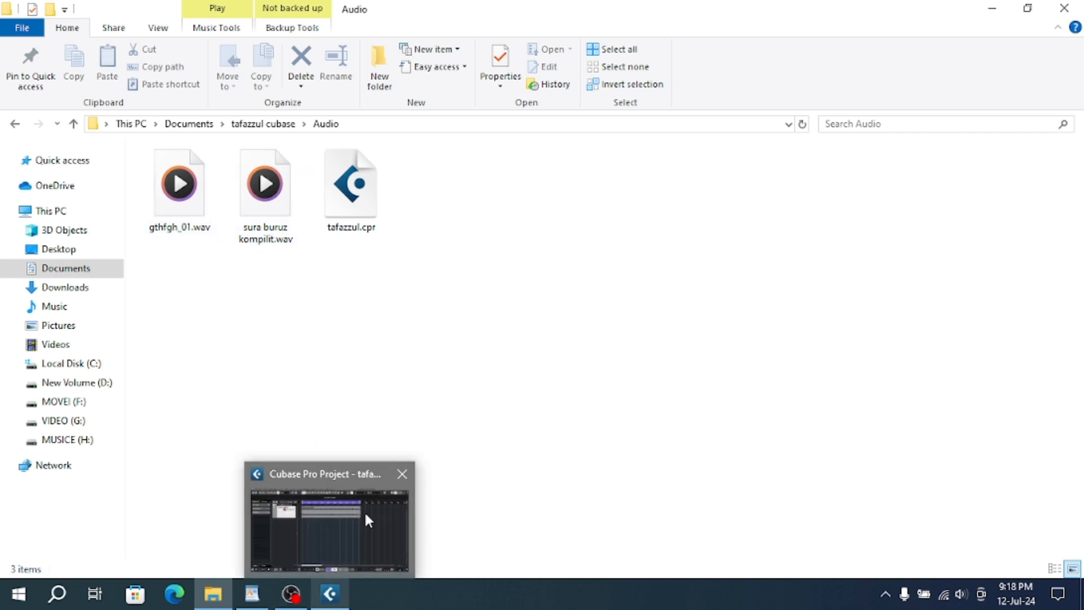
click(368, 520)
mouse_move(384, 150)
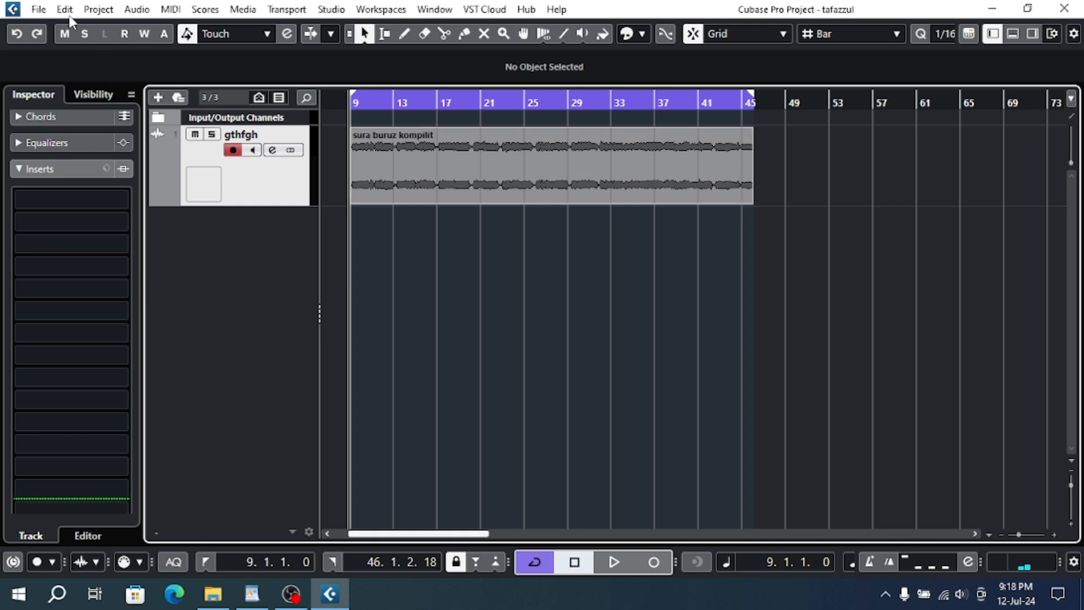
click(48, 11)
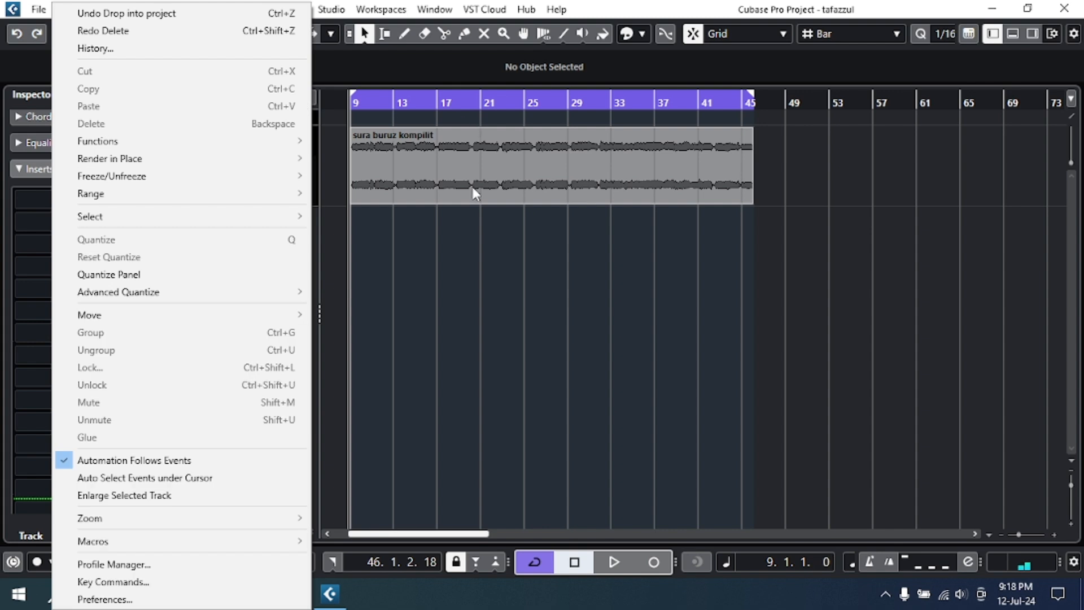
click(473, 189)
click(36, 10)
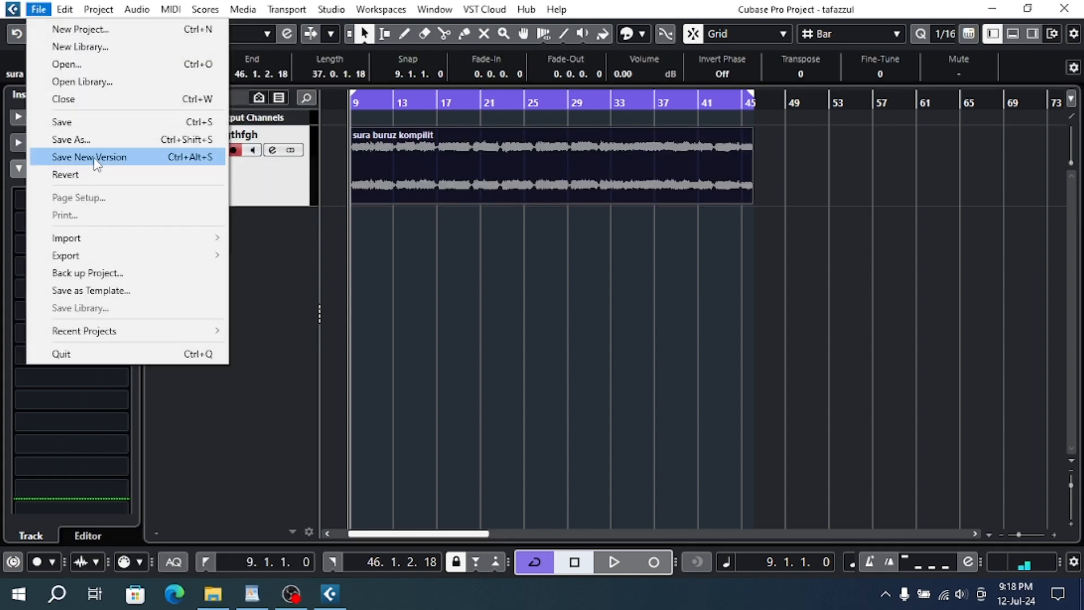
click(96, 125)
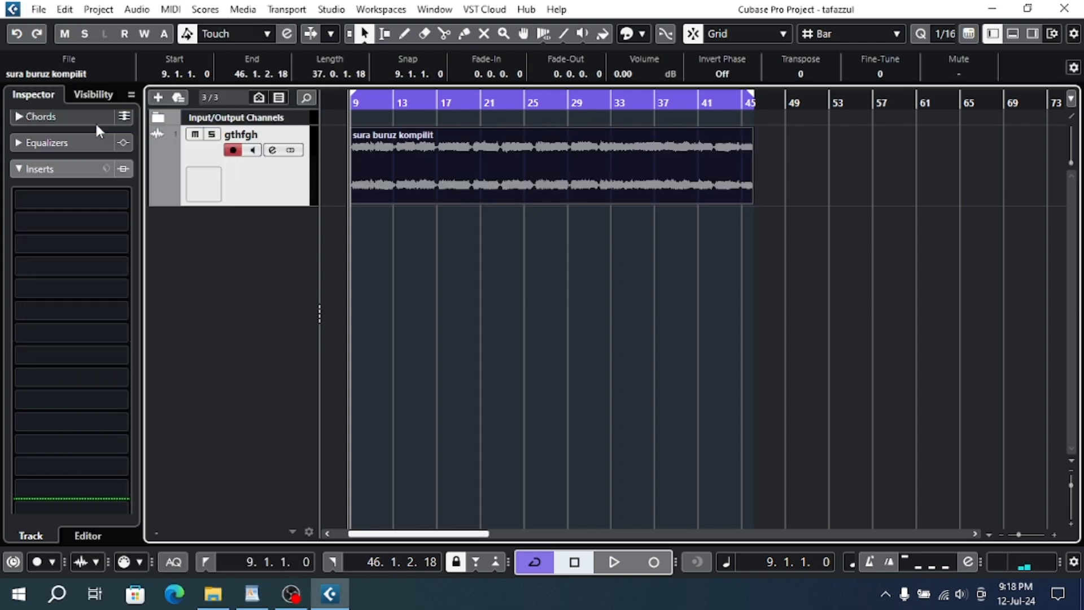
click(40, 10)
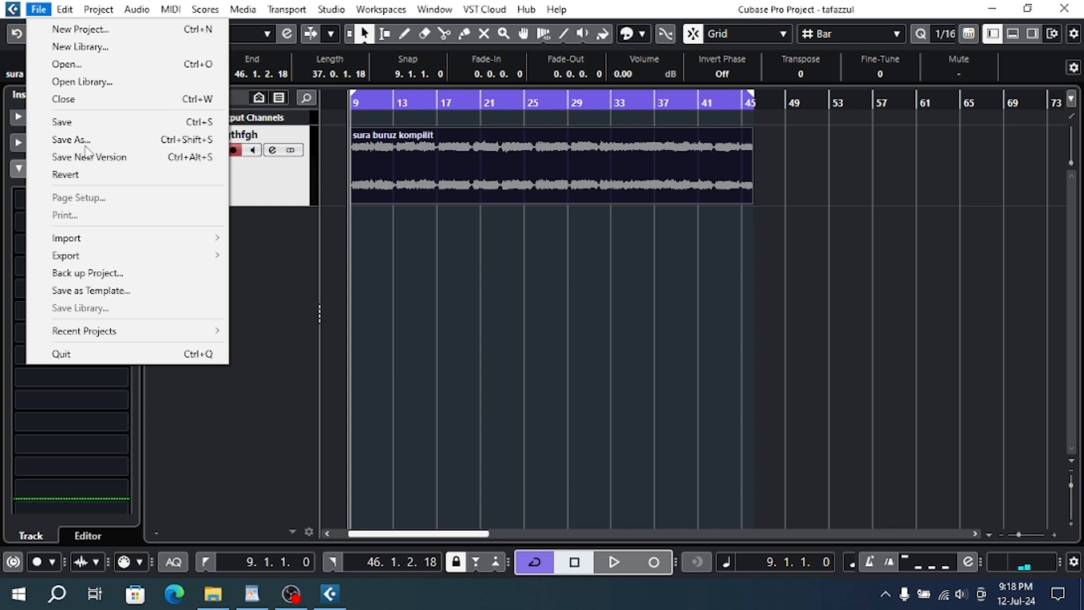
click(86, 124)
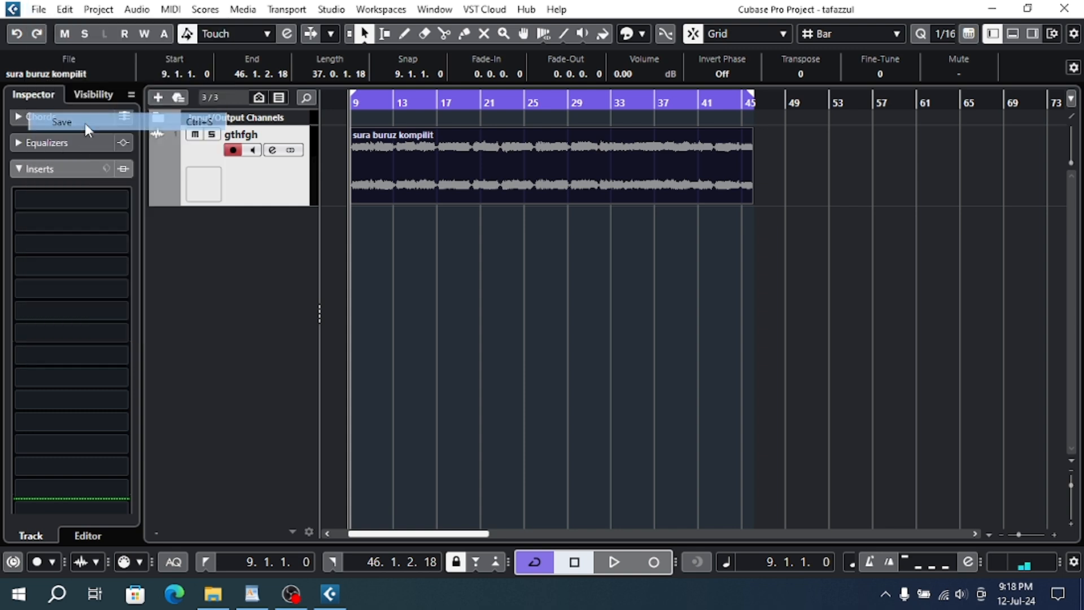
Step: Split the "sura buruz kompilit" clip at bars 17 and 34
click(444, 33)
click(436, 181)
click(621, 179)
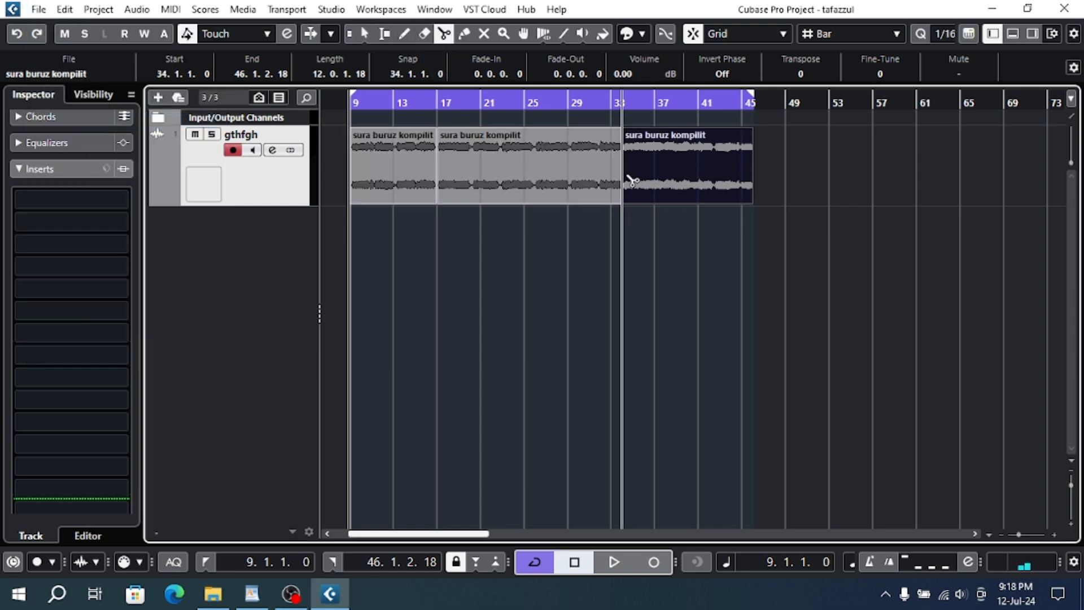
click(39, 10)
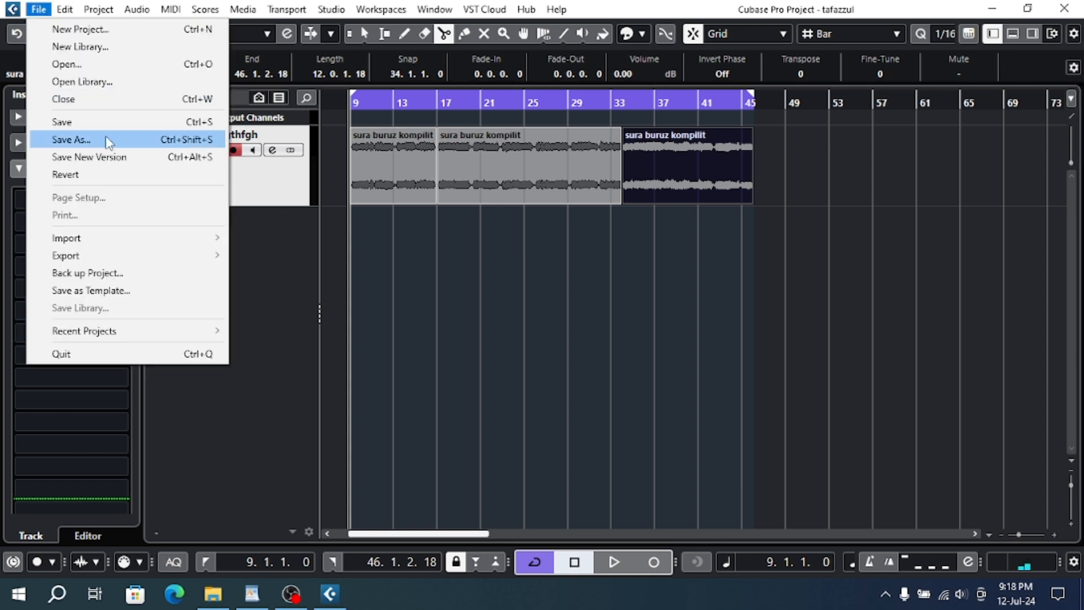
click(108, 140)
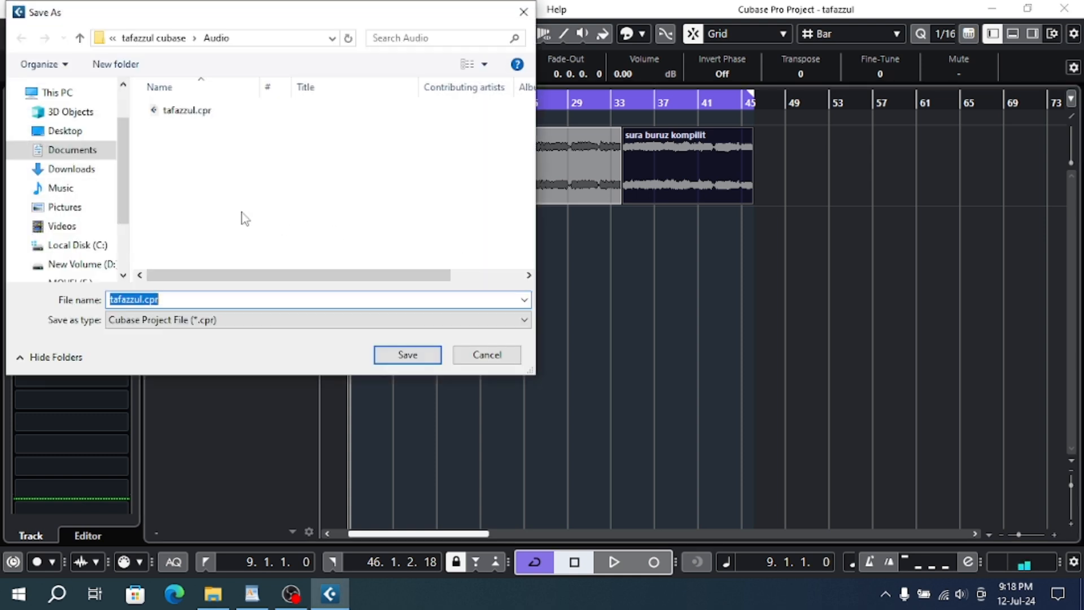
click(523, 11)
Step: Save the project under its existing name and check its Audio folder in File Explorer before returning to Cubase
click(39, 10)
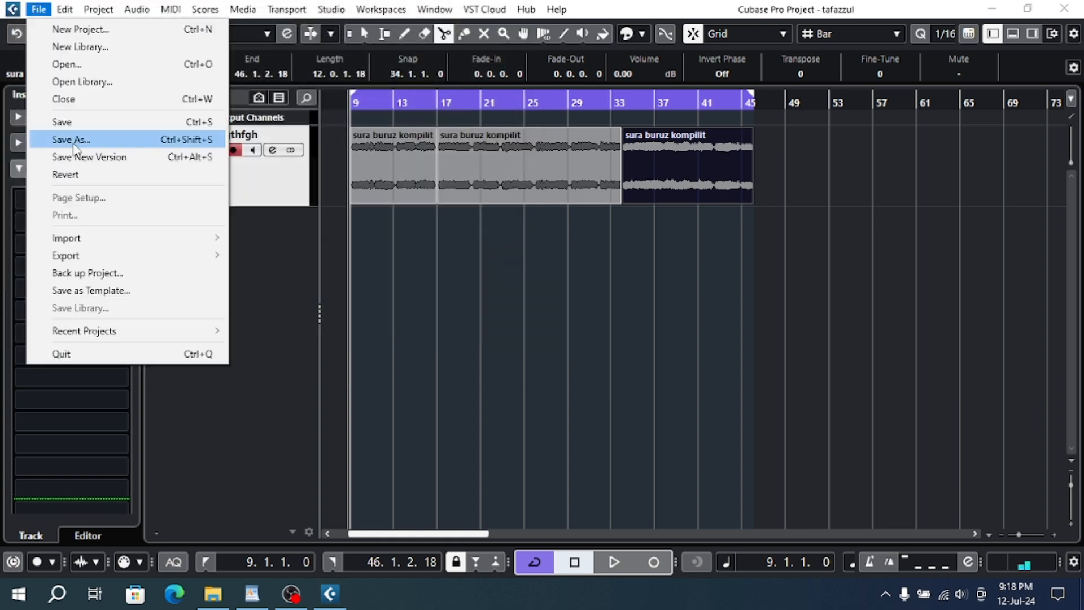
click(77, 123)
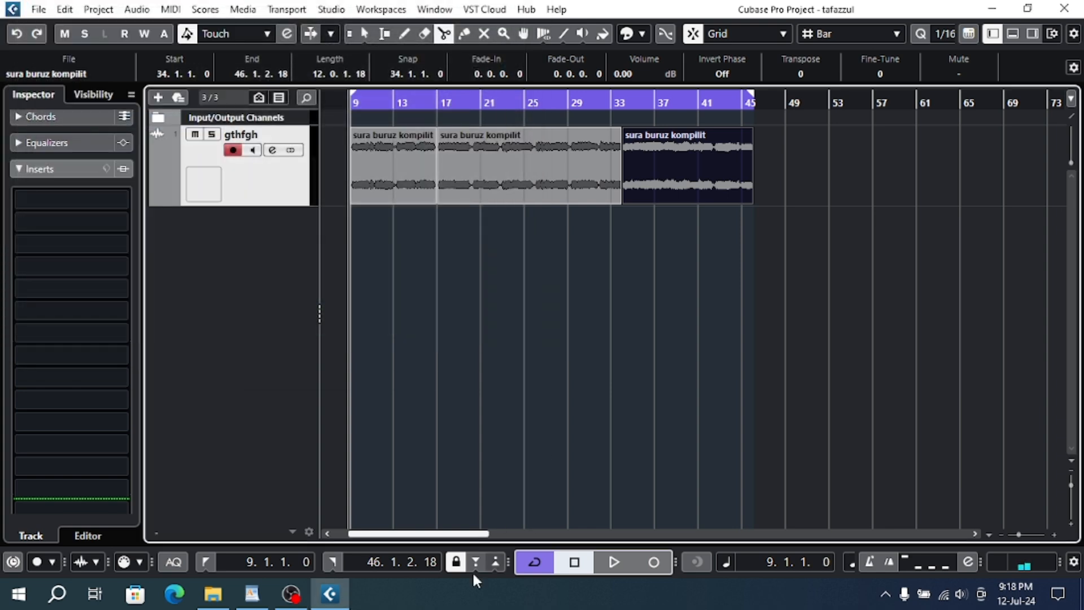
click(213, 594)
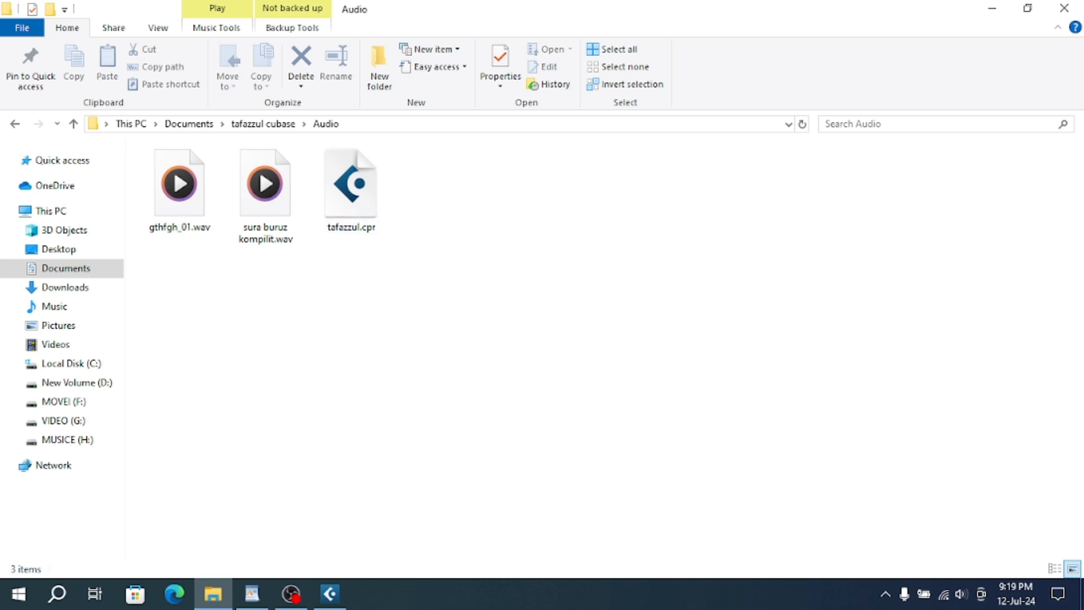
click(331, 592)
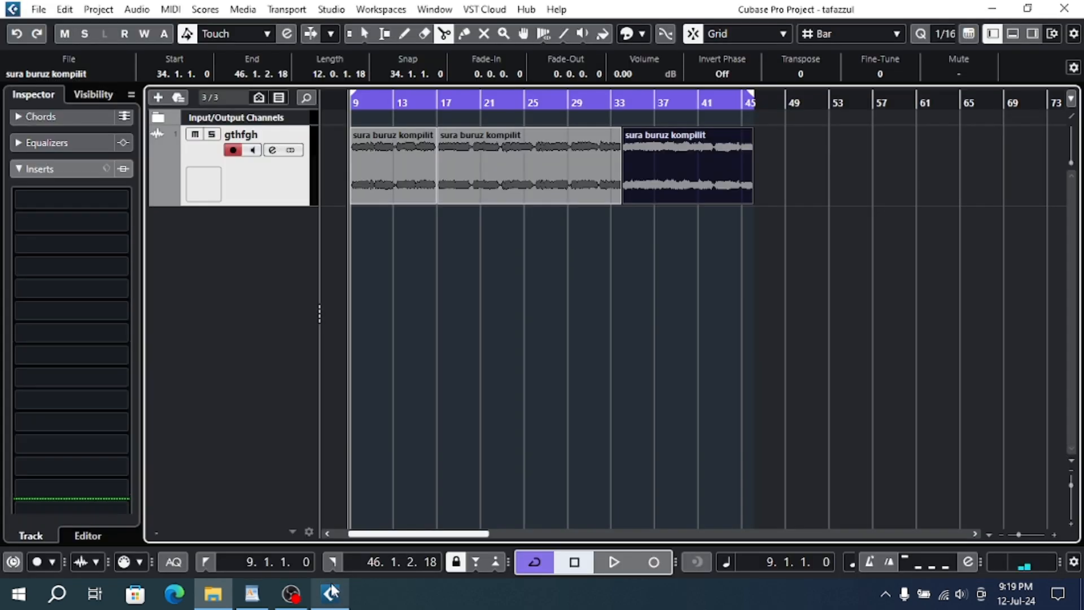
Step: Split the audio clip further at bars 29, 41 and 20
click(568, 181)
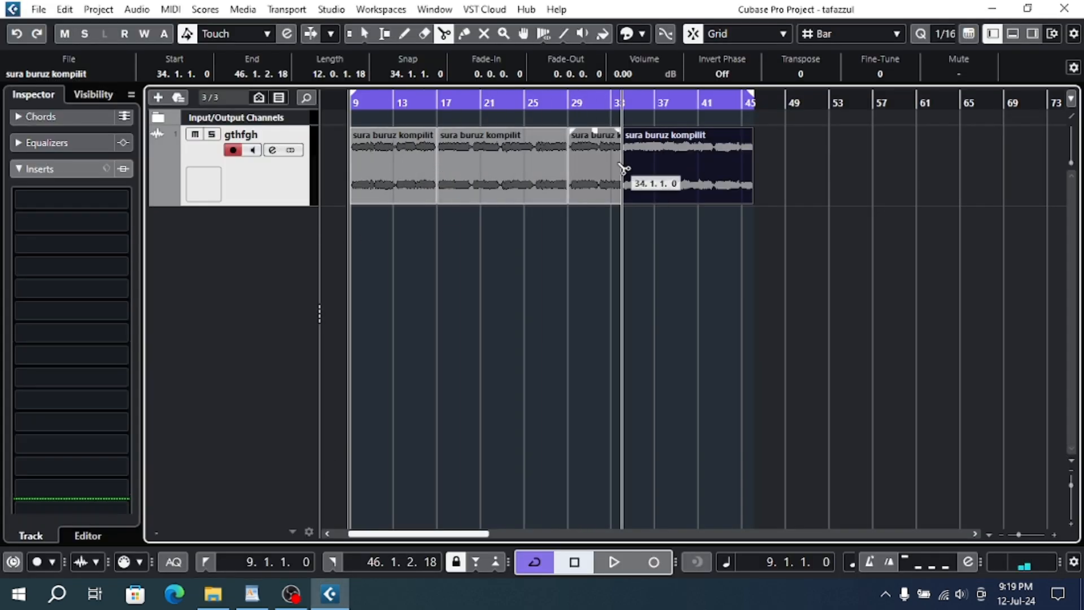
click(704, 178)
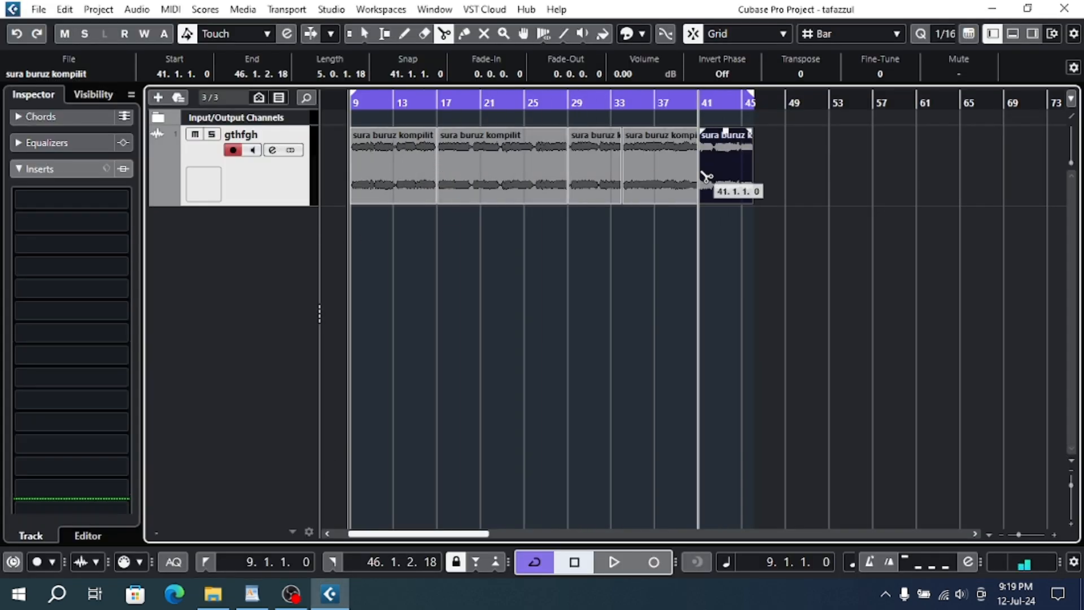
click(40, 12)
click(470, 171)
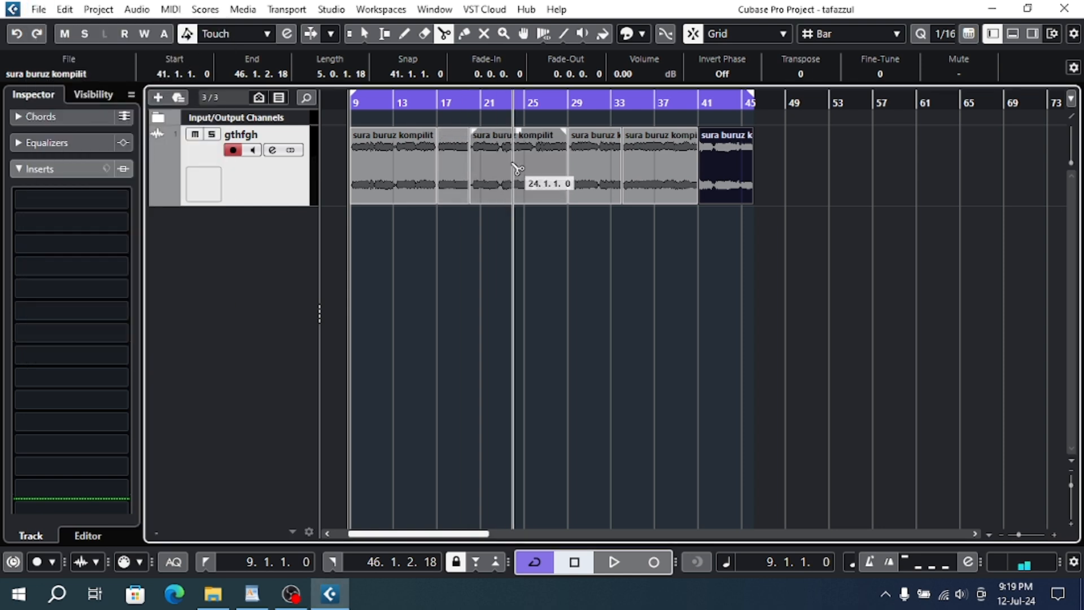
Step: Undo all five splits of the "sura buruz kompilit" clip
key(ctrl+z)
key(ctrl+z)
key(ctrl+z)
key(ctrl+z)
key(ctrl+z)
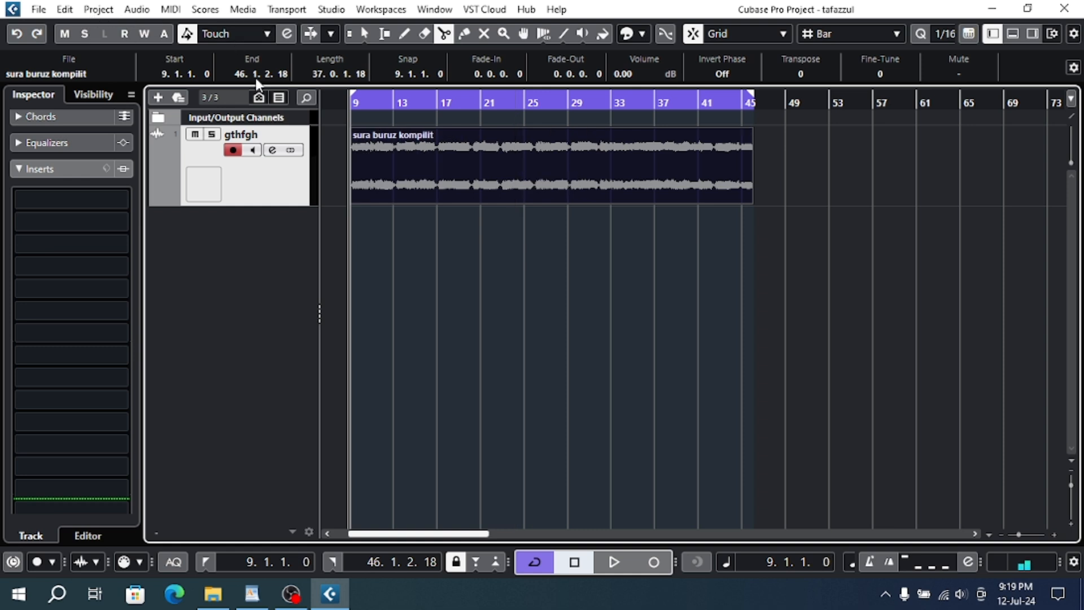
Step: Bring up the Export Audio Mixdown dialog and reposition it so all its settings can be viewed
click(65, 10)
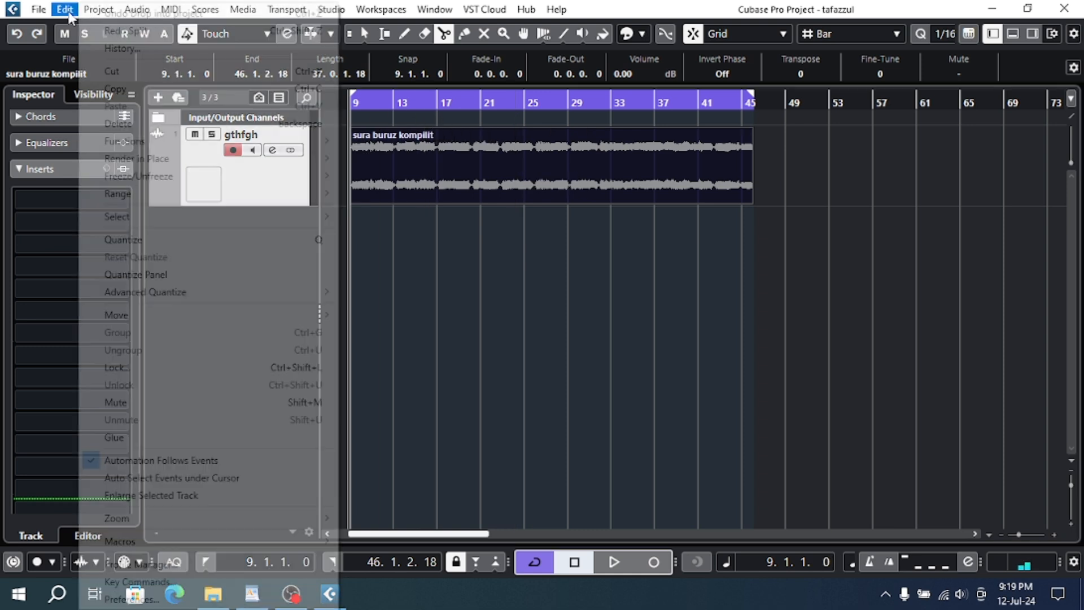
mouse_move(48, 18)
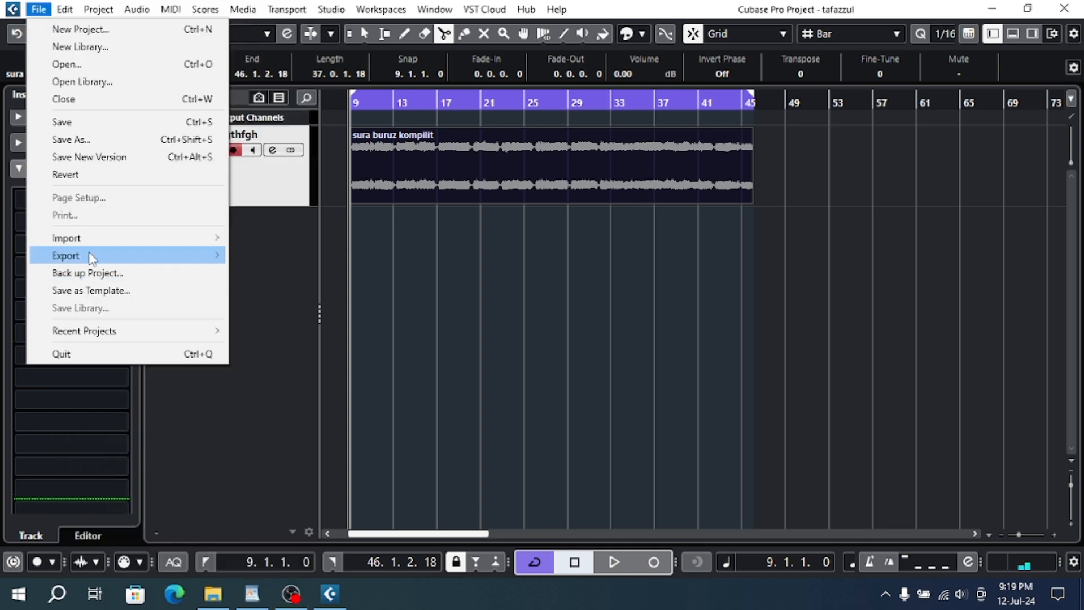
mouse_move(92, 257)
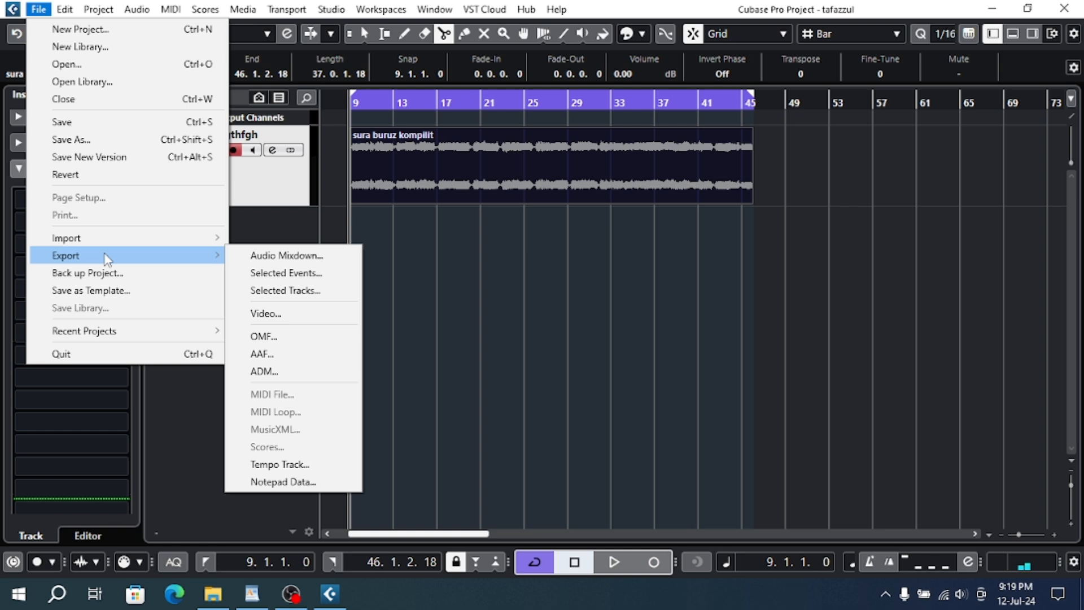
click(328, 258)
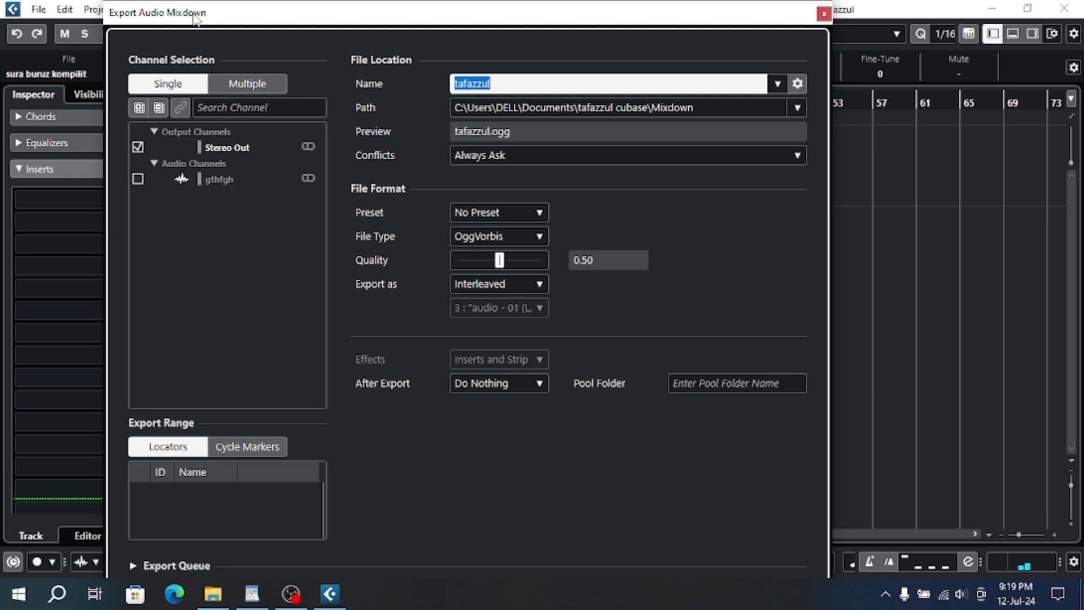
drag(194, 16, 221, 60)
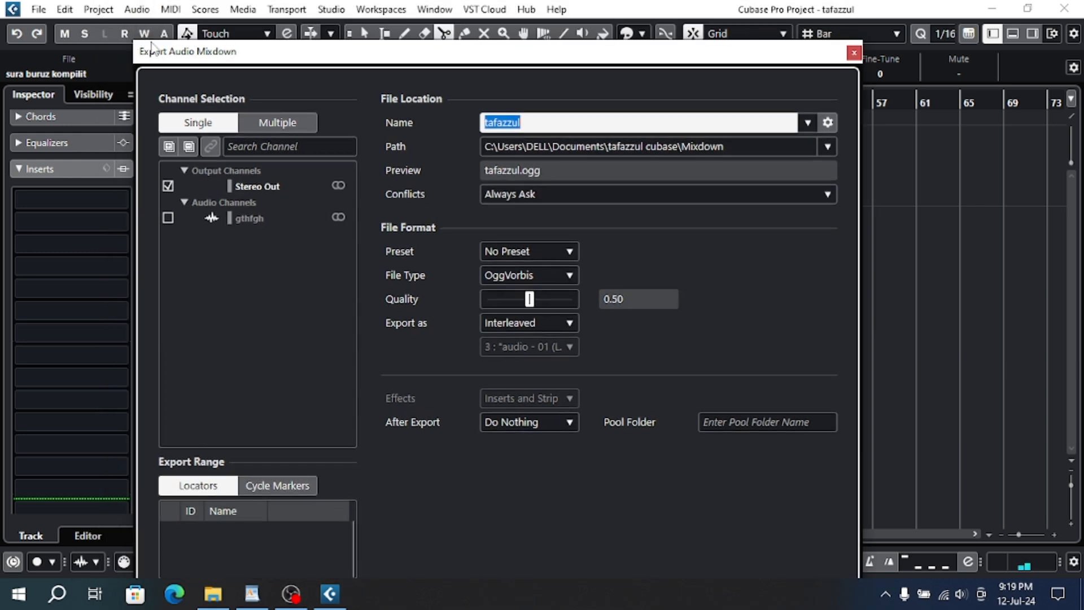
drag(160, 50, 244, 4)
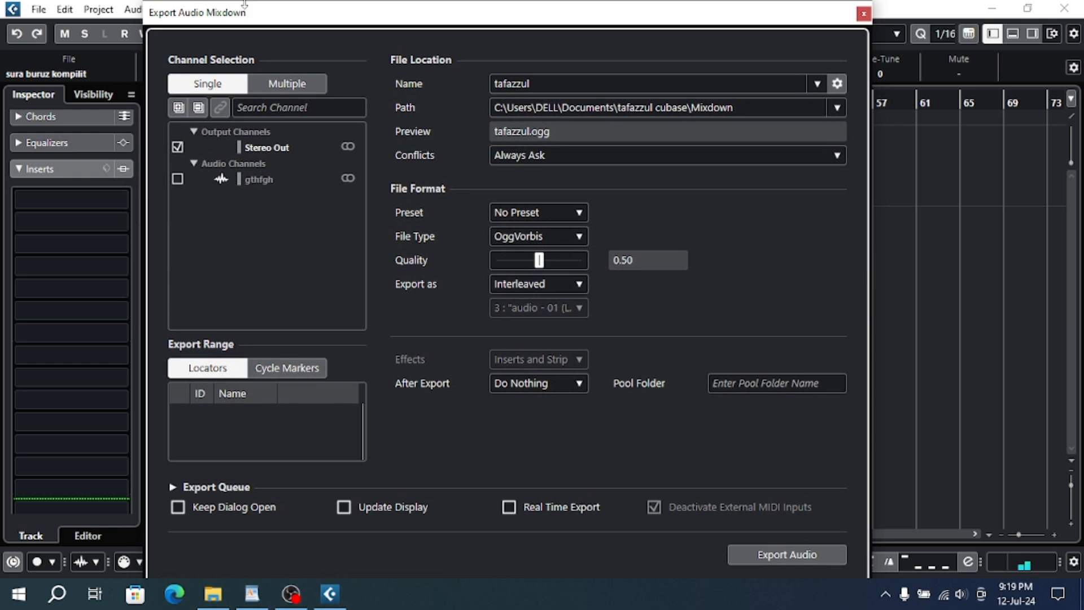
Step: Dock the Windows taskbar at the right edge of the screen and close the Export Audio Mixdown dialog
drag(591, 594, 999, 491)
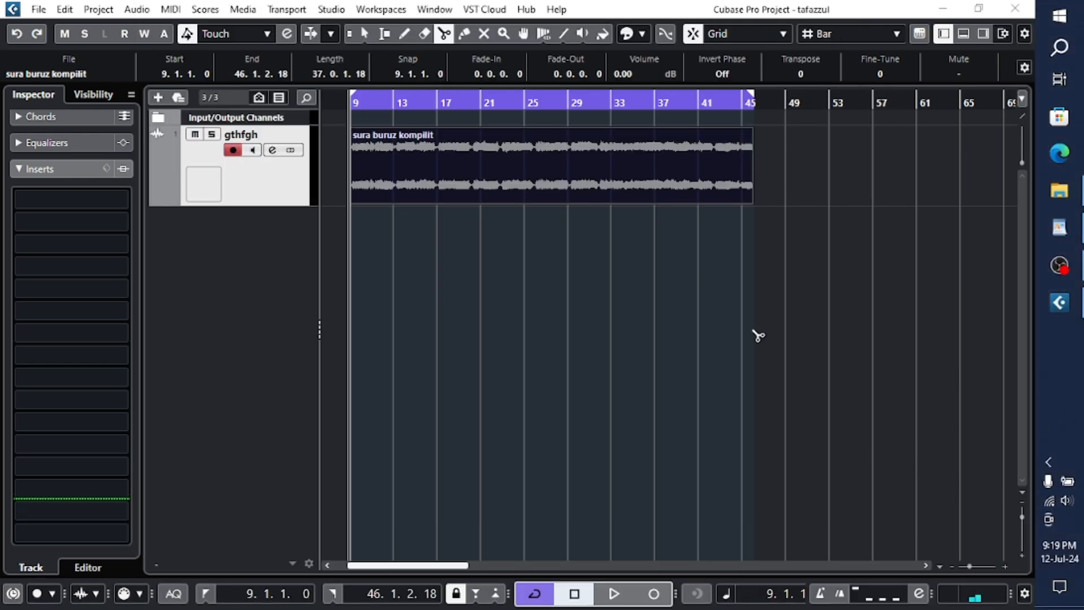
click(47, 11)
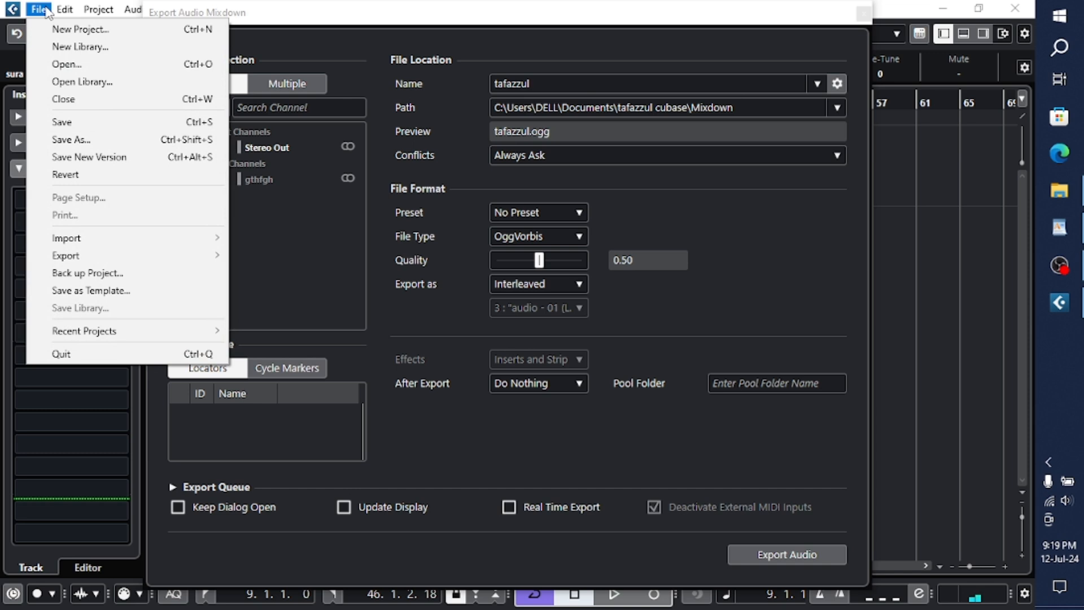
click(862, 21)
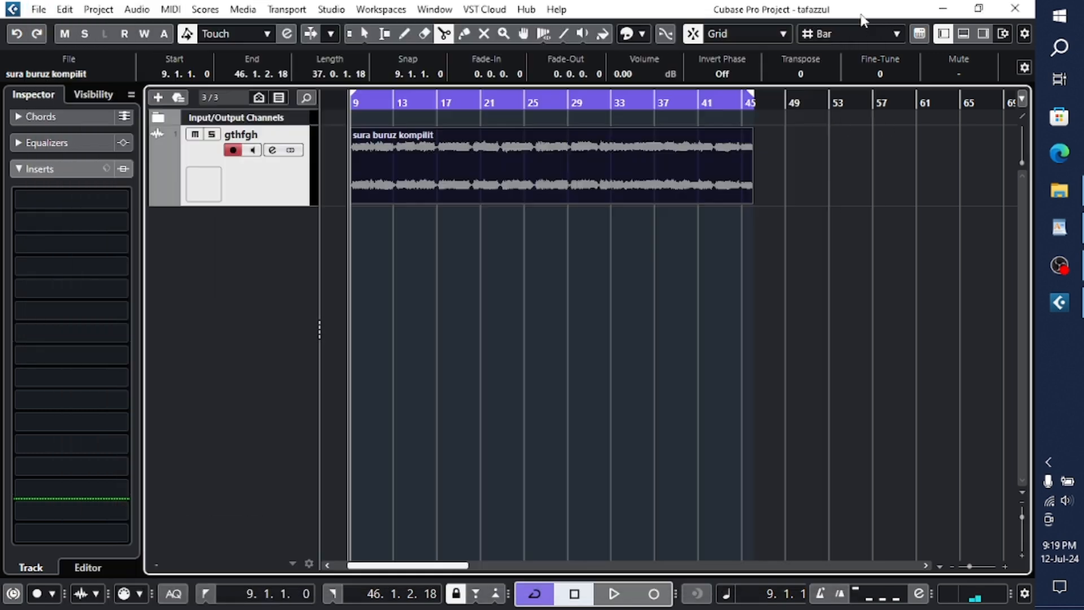
Step: Set the project's record format to a 48.000 kHz sample rate and 24 bit depth, keeping audio events at their sample positions
click(108, 11)
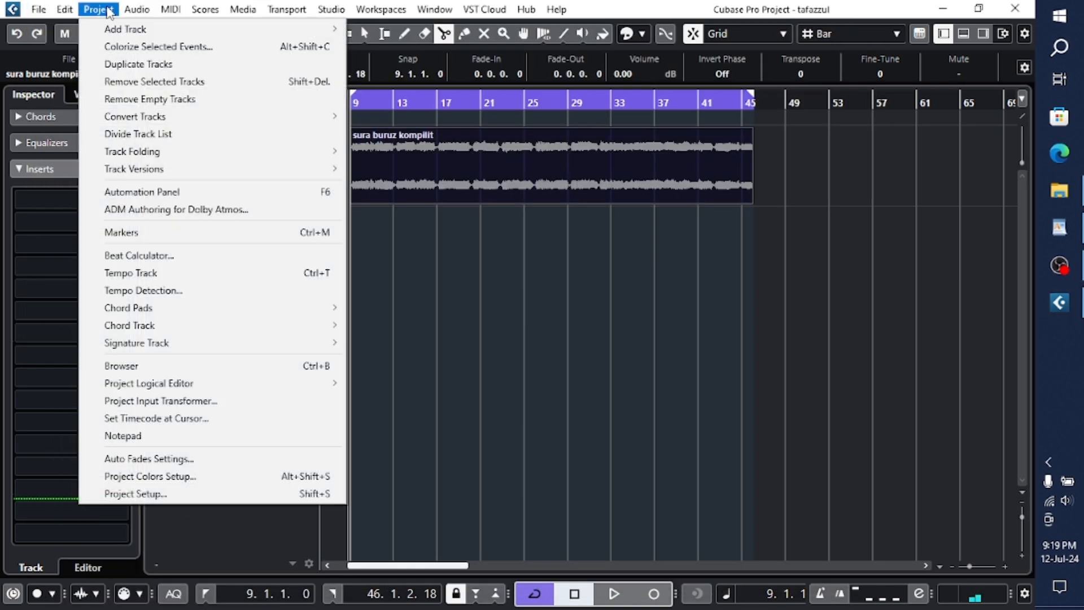
click(149, 494)
click(485, 429)
click(495, 298)
click(499, 456)
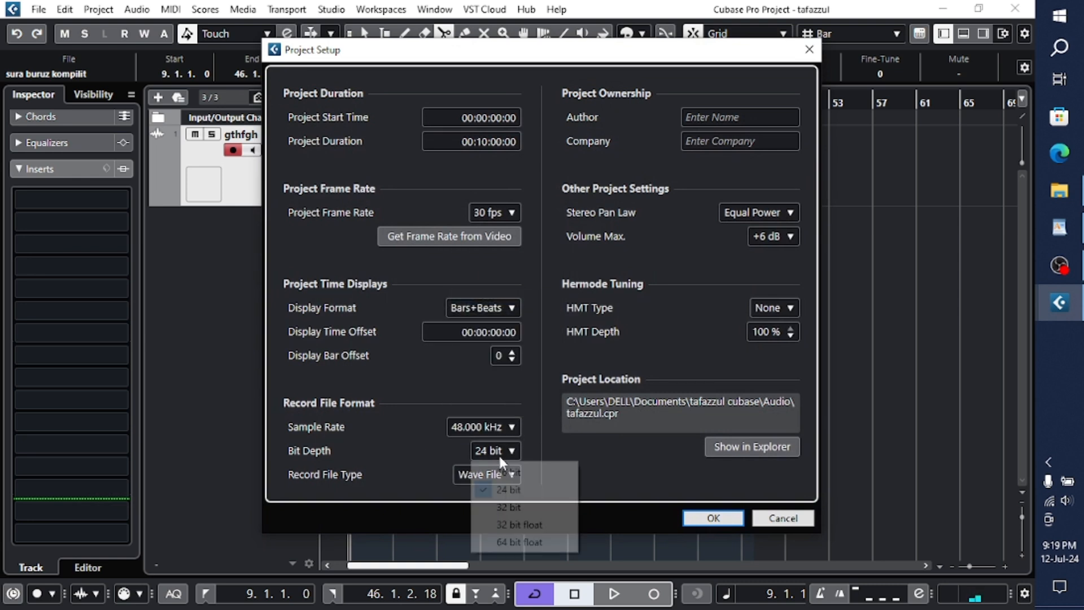
click(509, 491)
click(721, 518)
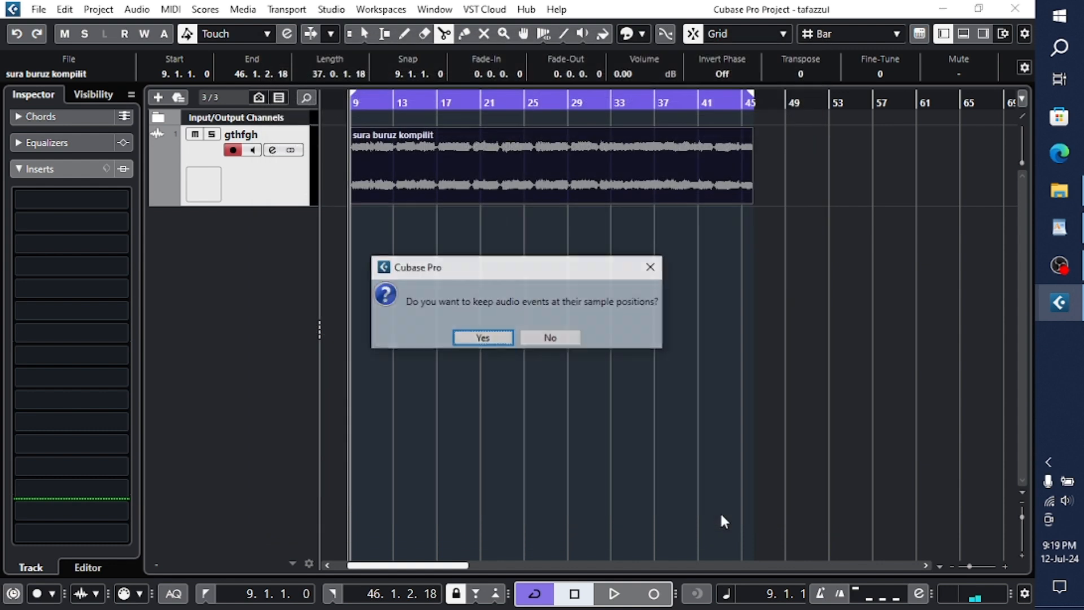
click(483, 338)
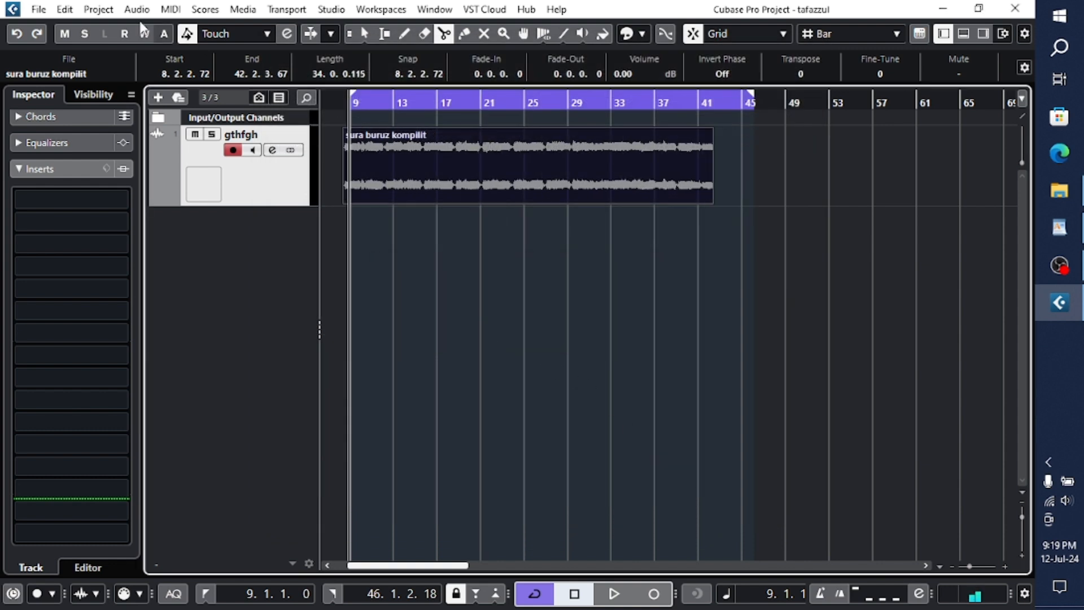
Step: Open the Export Audio Mixdown dialog and reposition it so all its settings fit on screen
click(65, 9)
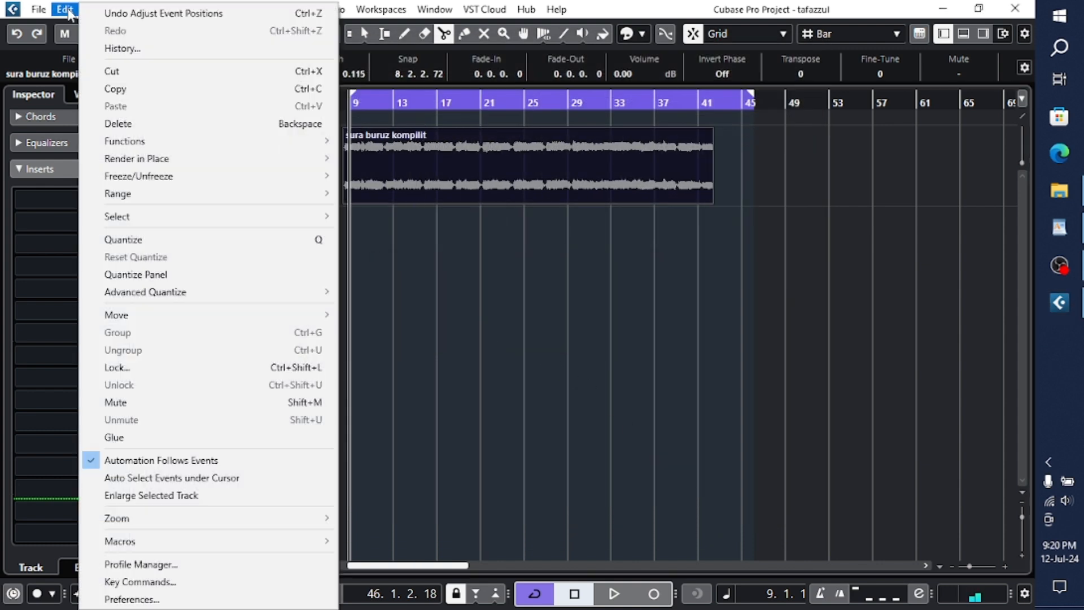
mouse_move(47, 12)
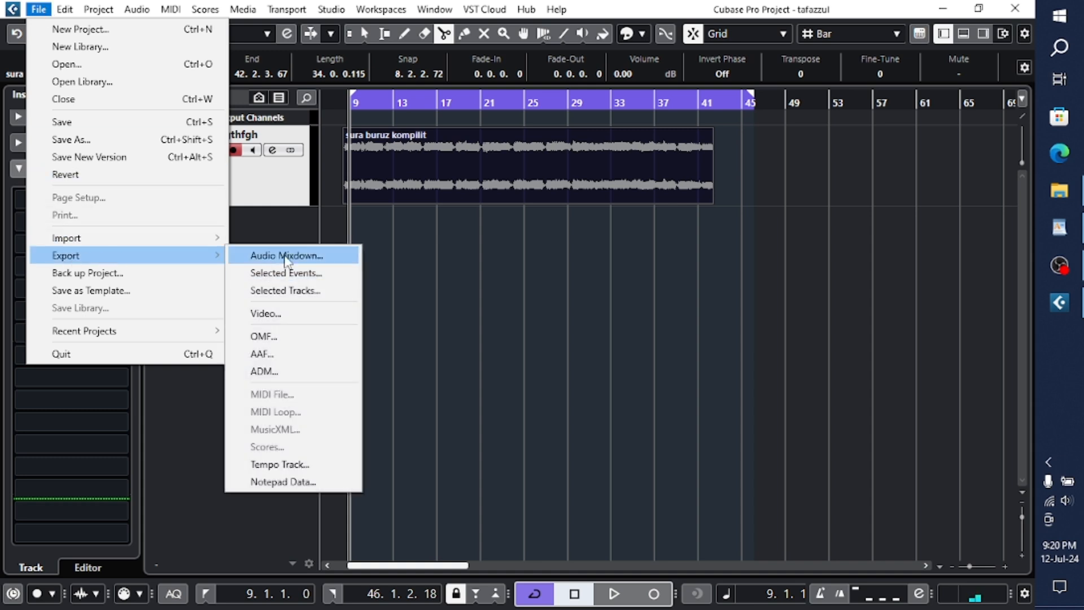
click(286, 256)
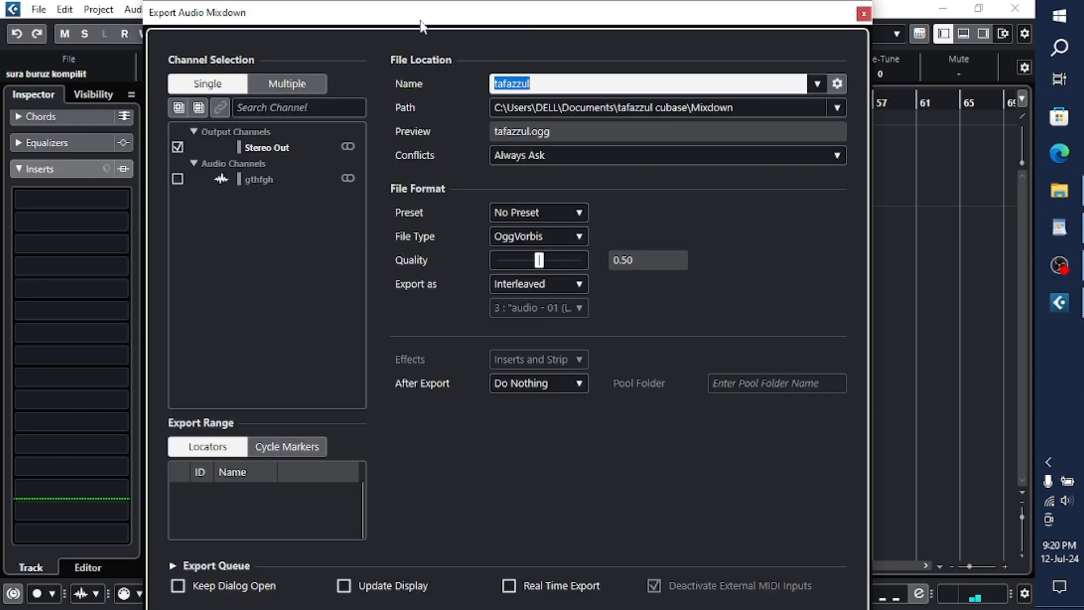
drag(249, 31, 280, 4)
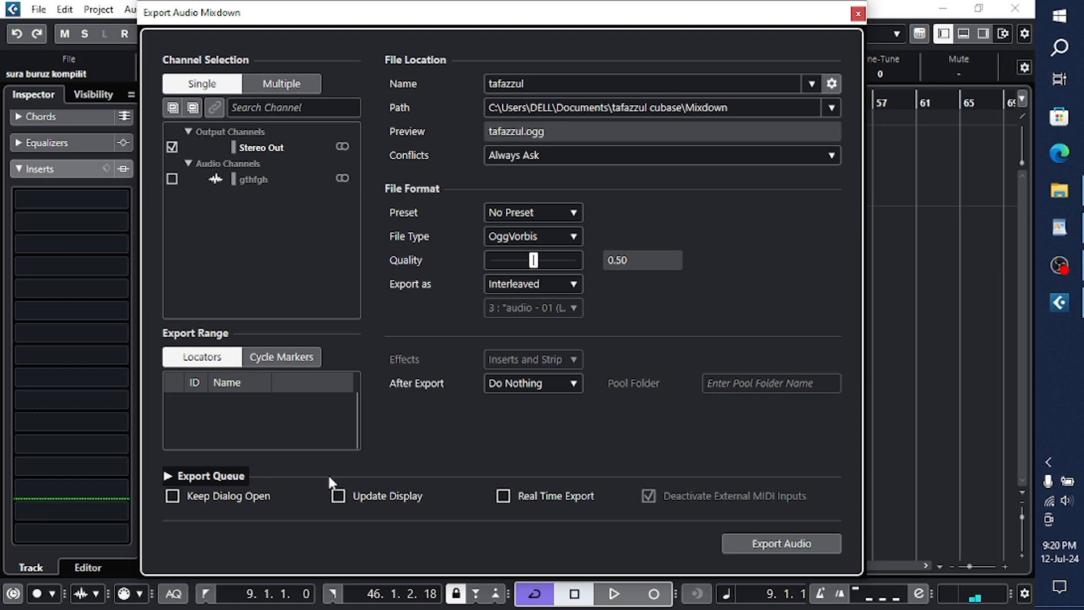
Step: Set the mixdown's save location to the tafazzul cubase folder in Documents, with tafazzul as the file name
click(548, 84)
drag(526, 84, 490, 83)
click(560, 89)
click(629, 108)
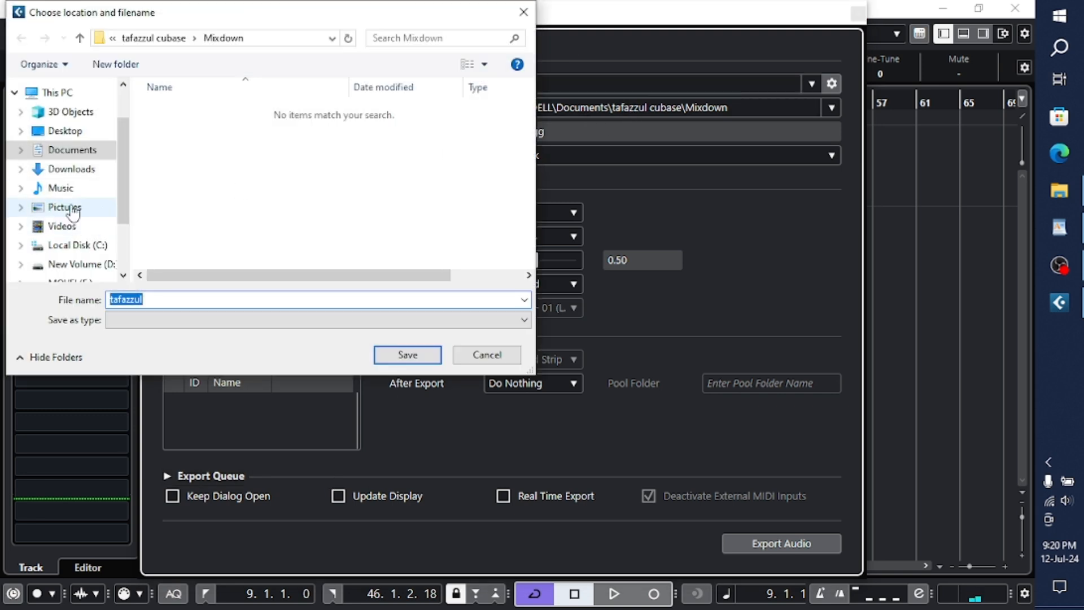
click(65, 132)
click(71, 149)
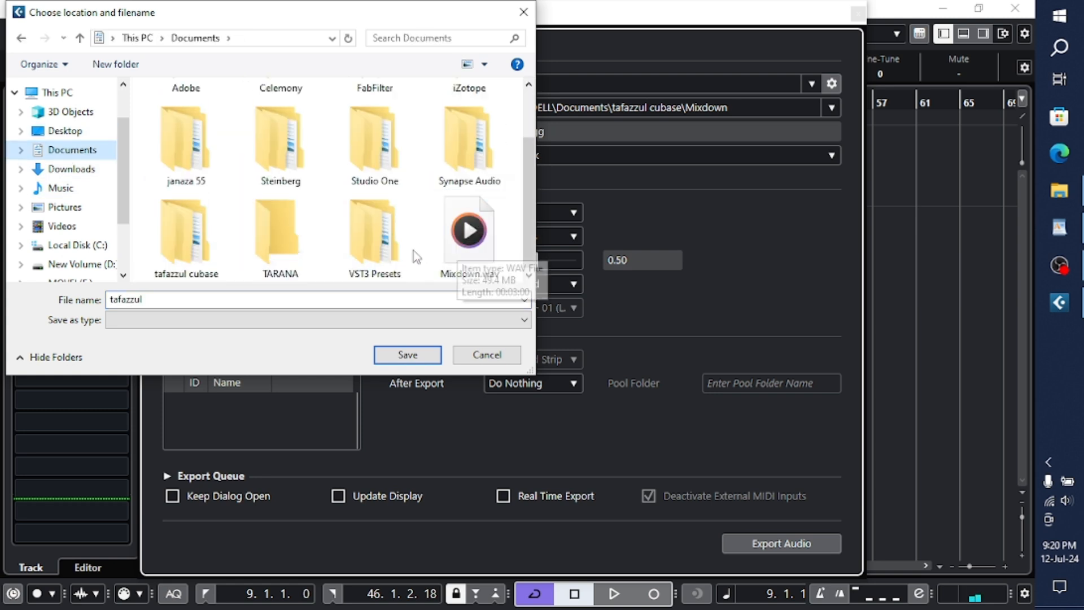
click(188, 251)
double_click(188, 252)
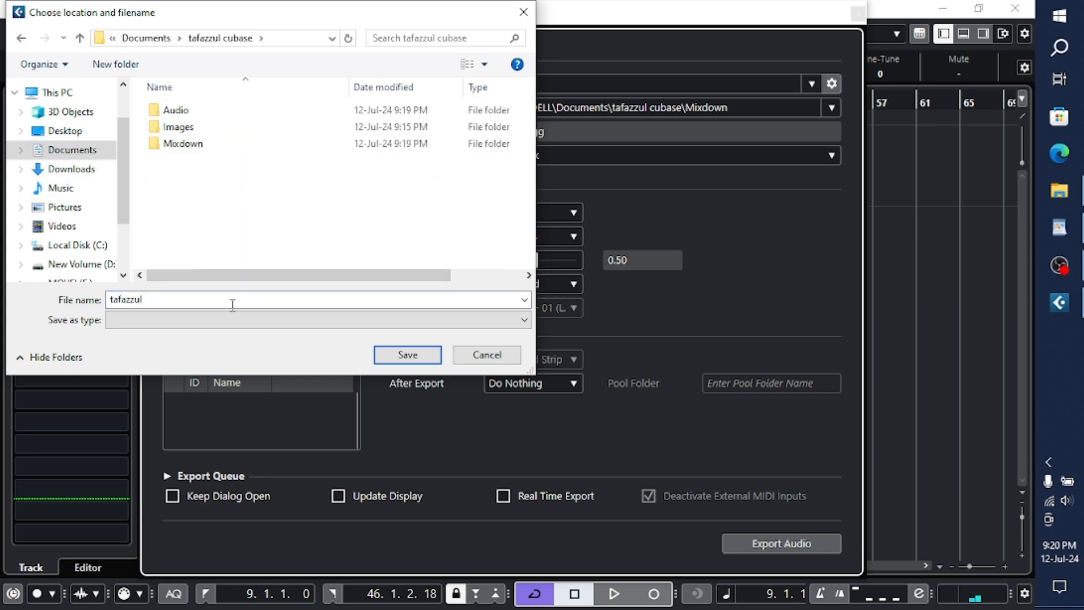
click(408, 356)
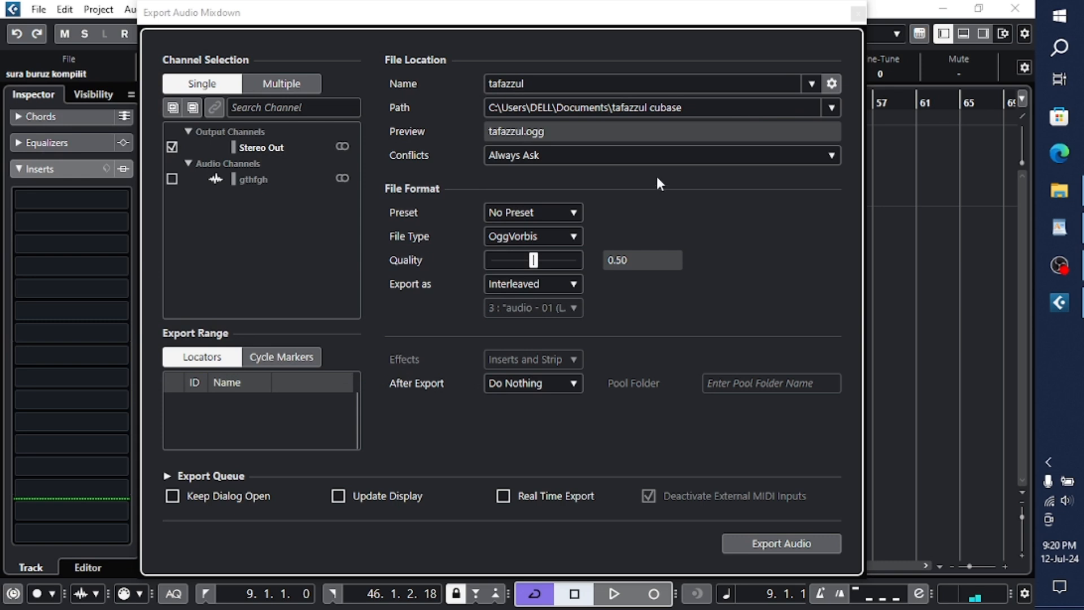
Step: Set the export's conflict handling to Always Ask and its file type to Wave, without a preset
click(570, 155)
click(553, 149)
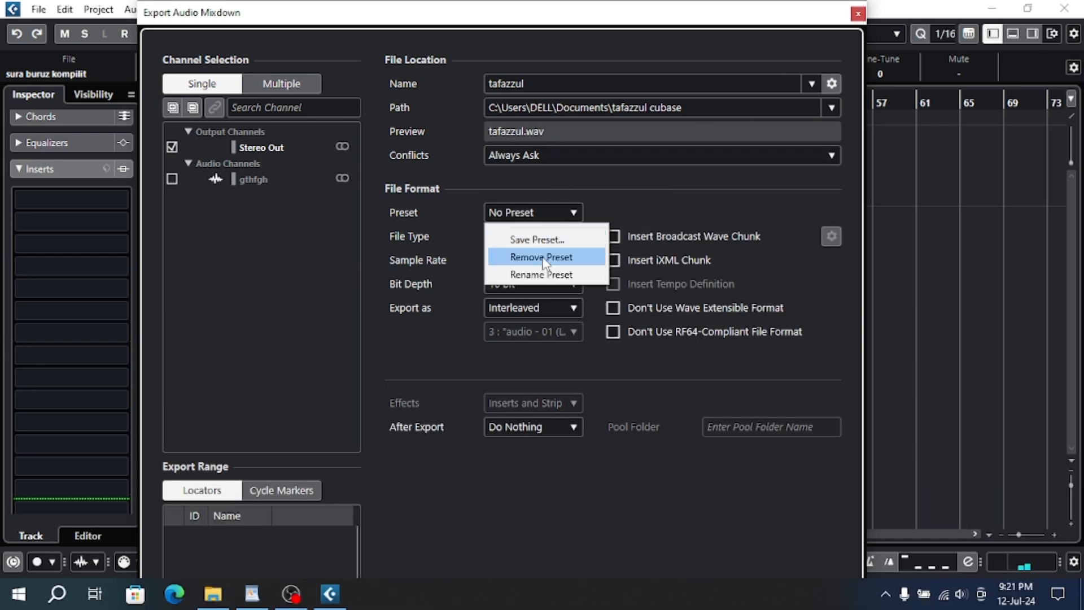
click(539, 237)
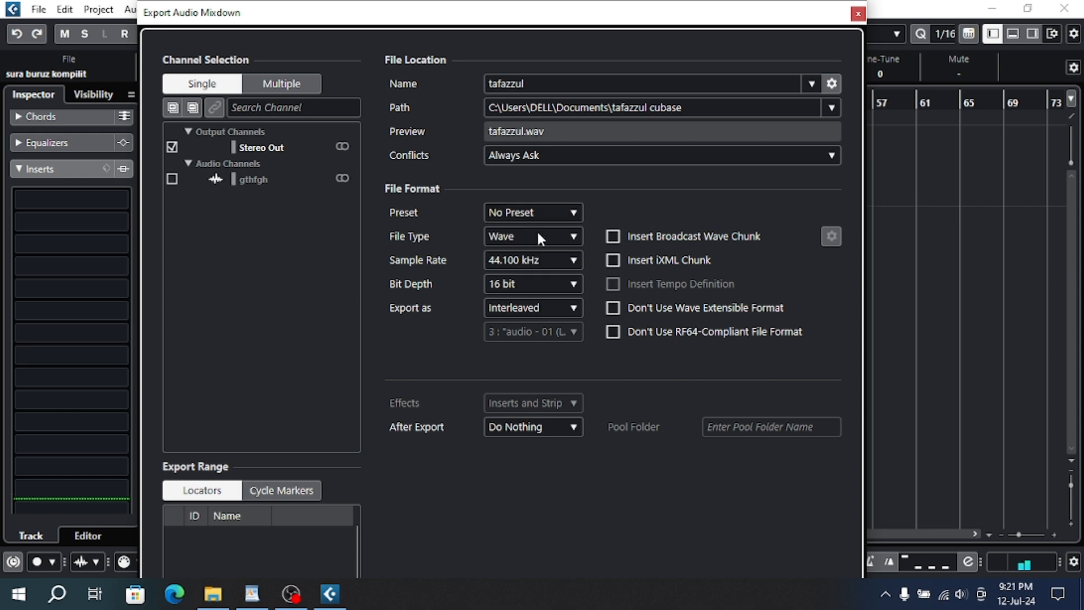
click(520, 239)
click(521, 259)
Step: Try MPEG 1 Layer 3 as the export file type, and return it to Wave
click(523, 240)
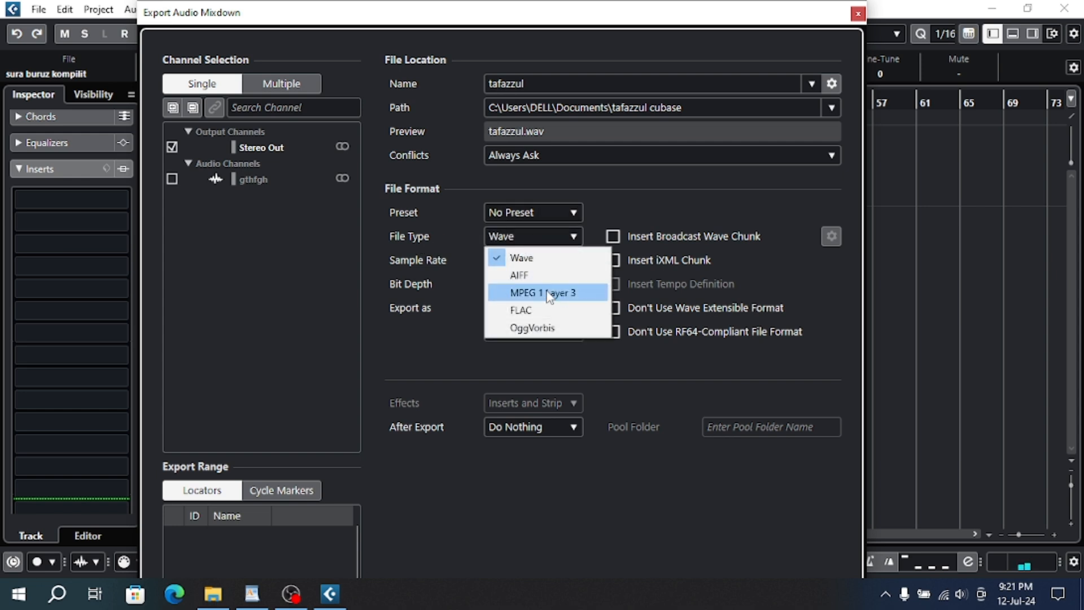
click(543, 291)
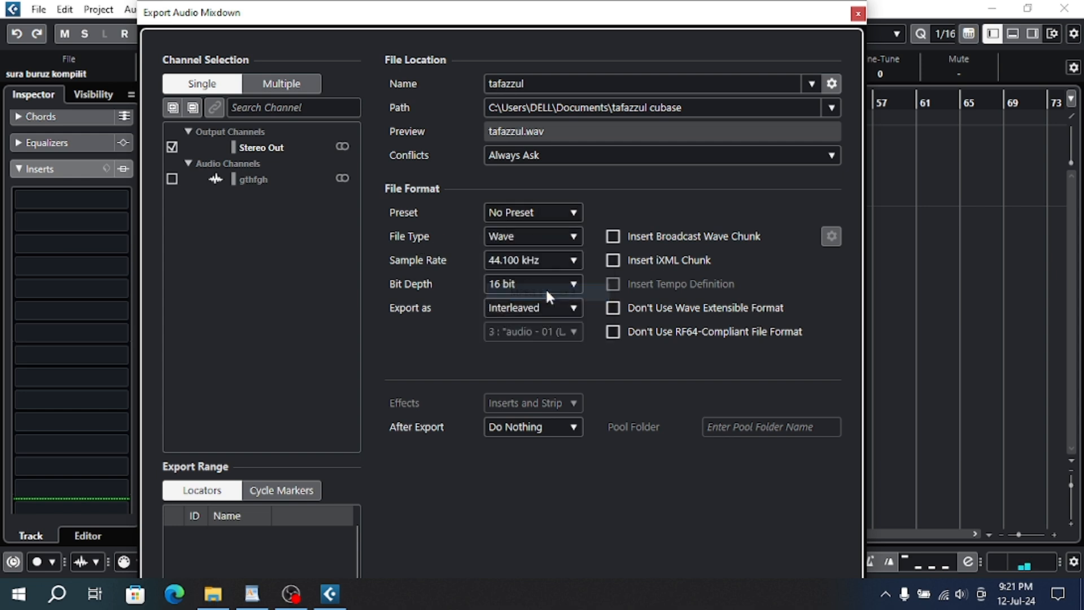
click(534, 235)
click(533, 252)
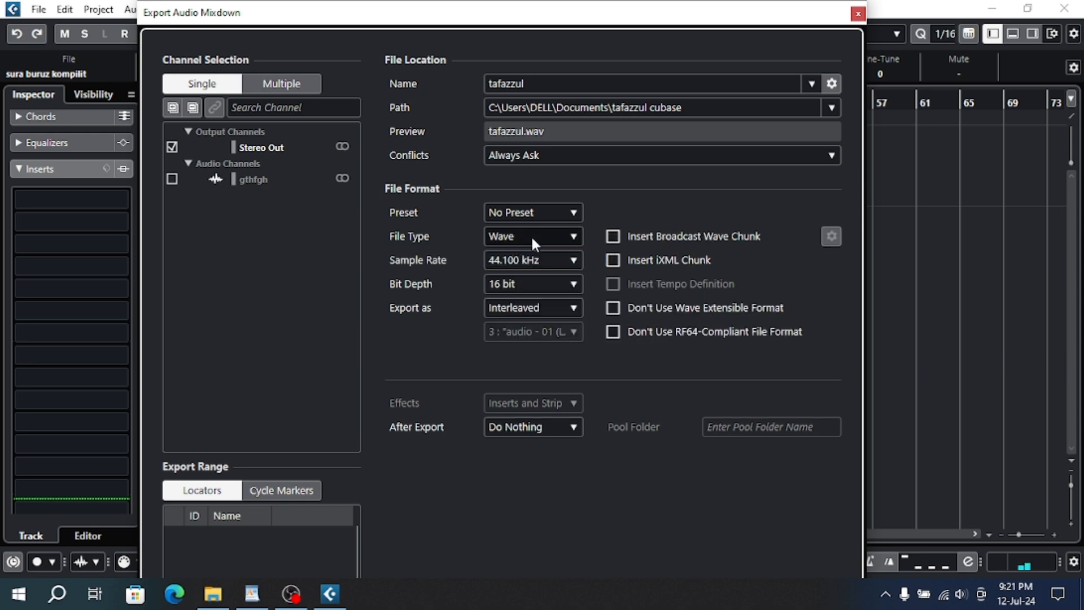
Step: Set the export sample rate to 48.000 kHz and the bit depth to 24 bit
click(531, 252)
click(545, 383)
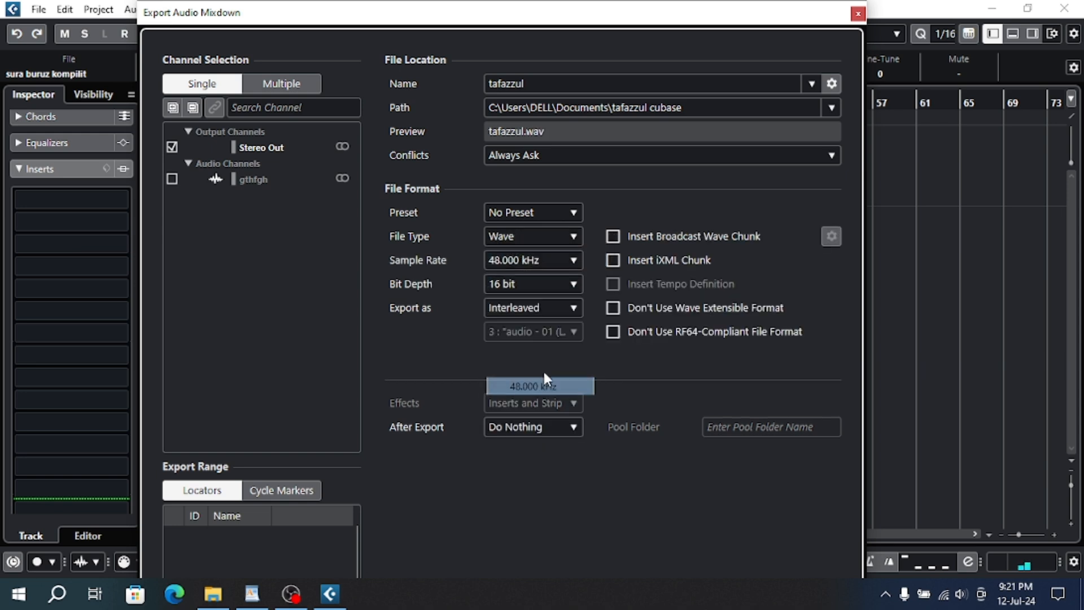
click(526, 284)
click(530, 339)
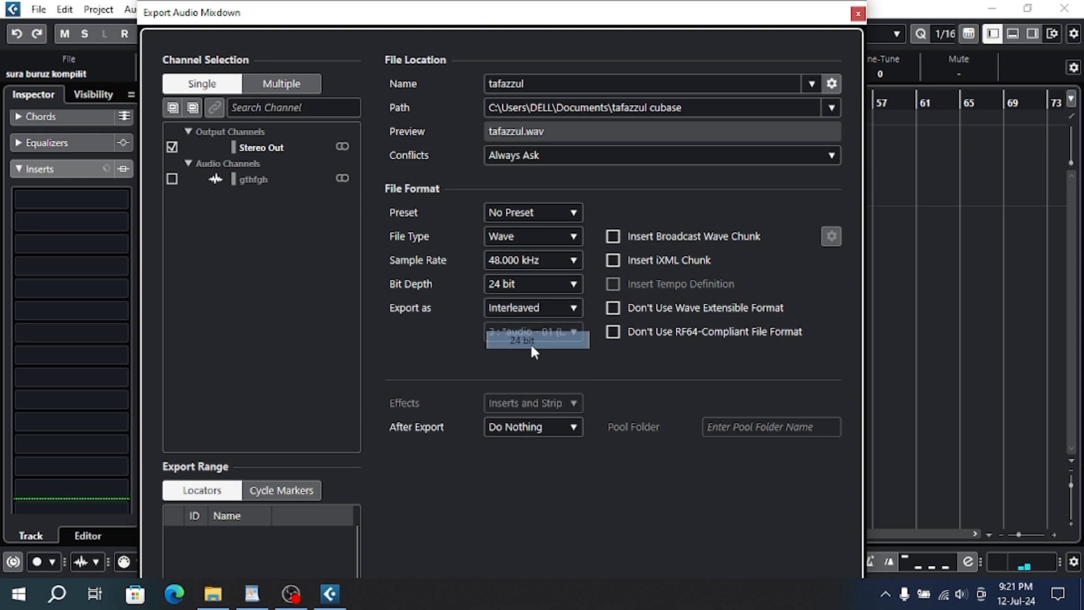
Step: Set the export bit depth to 16 bit and the sample rate to 96.000 kHz
click(524, 286)
click(524, 323)
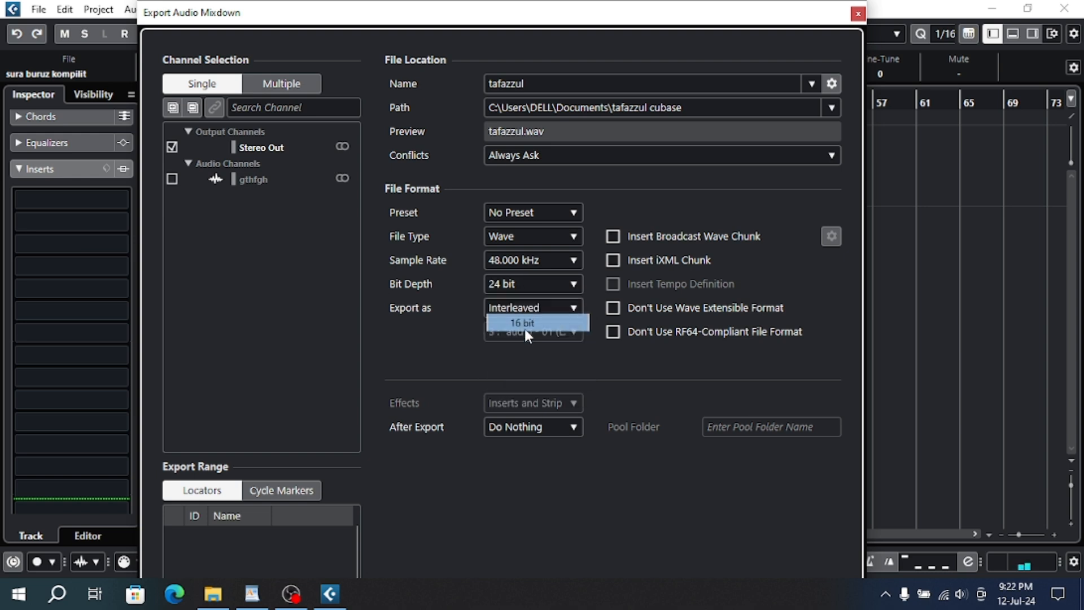
click(519, 260)
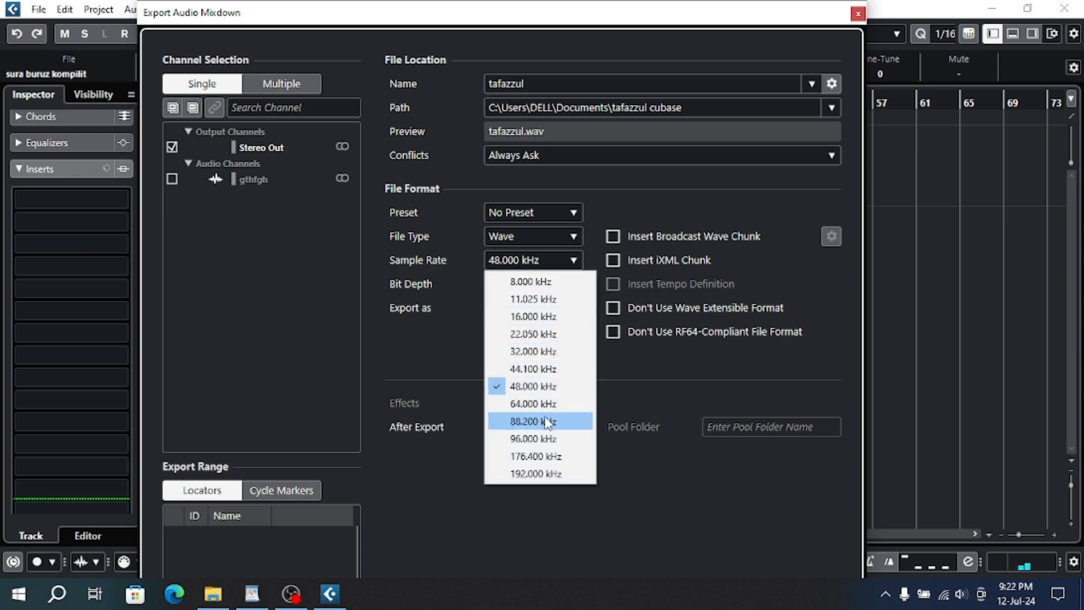
click(536, 438)
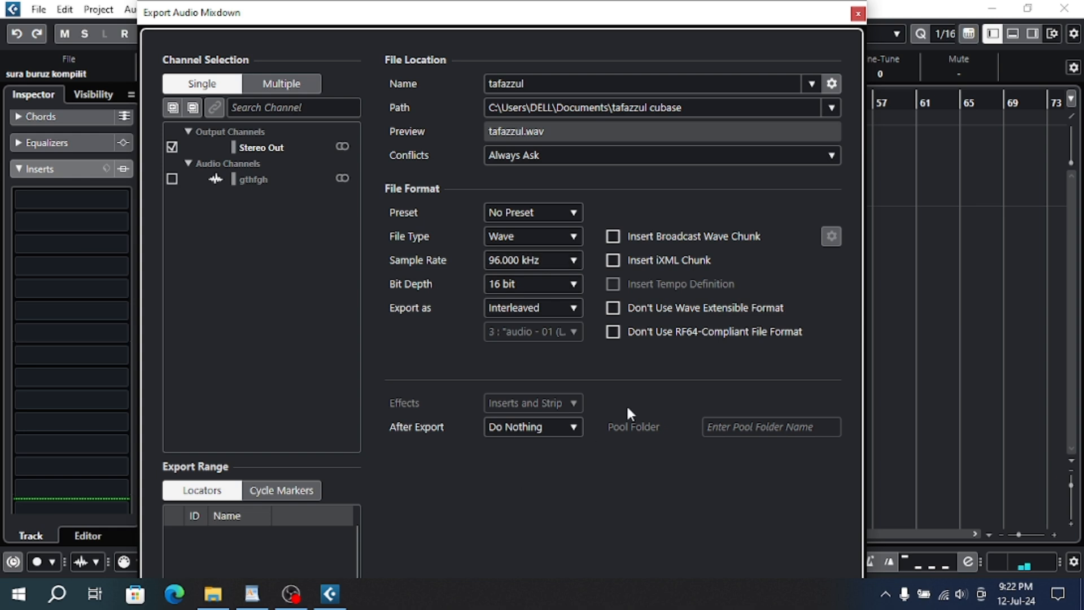
Step: Reposition the Export Audio Mixdown dialog, reselect Wave as the file type and export the audio
drag(647, 21, 648, 66)
drag(380, 48, 388, 28)
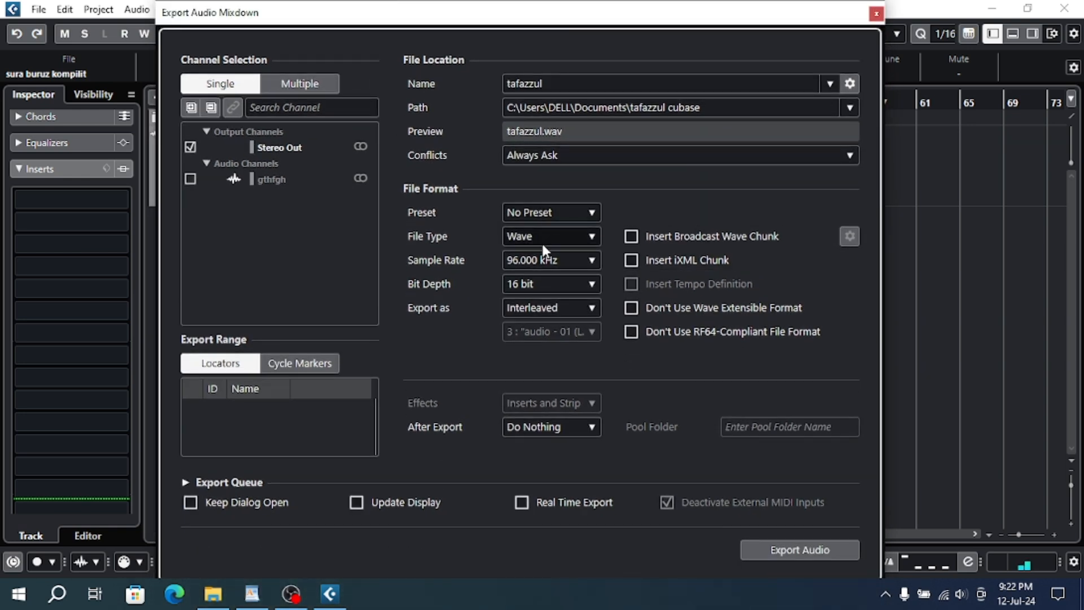
click(542, 243)
click(545, 294)
click(544, 232)
click(547, 260)
click(786, 551)
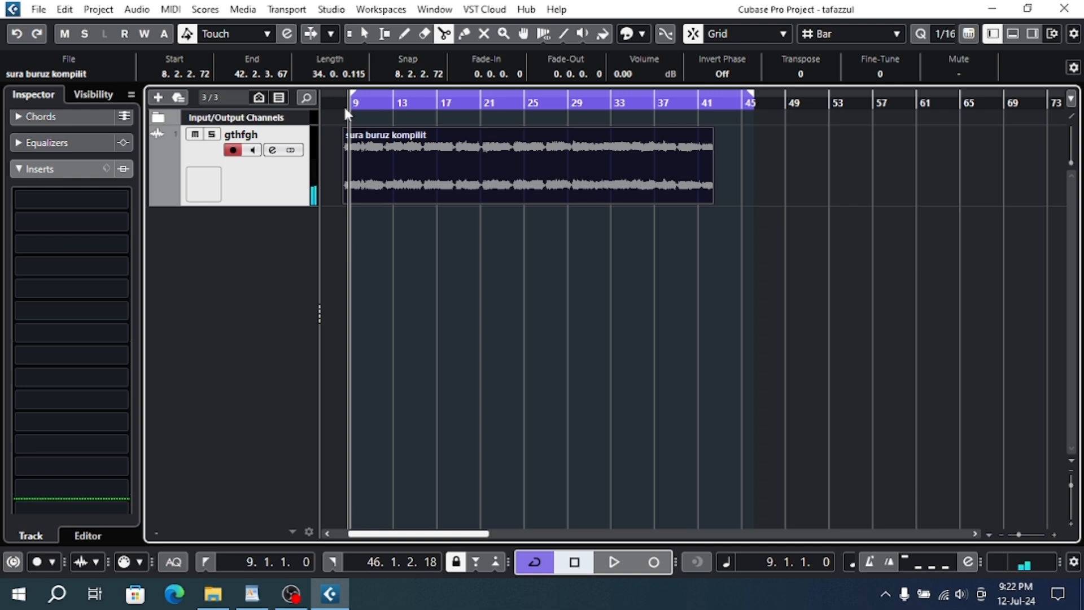
Step: Move the "sura buruz kompilit" clip with the Object Selection tool so it starts at bar 9
click(363, 35)
drag(427, 141, 440, 162)
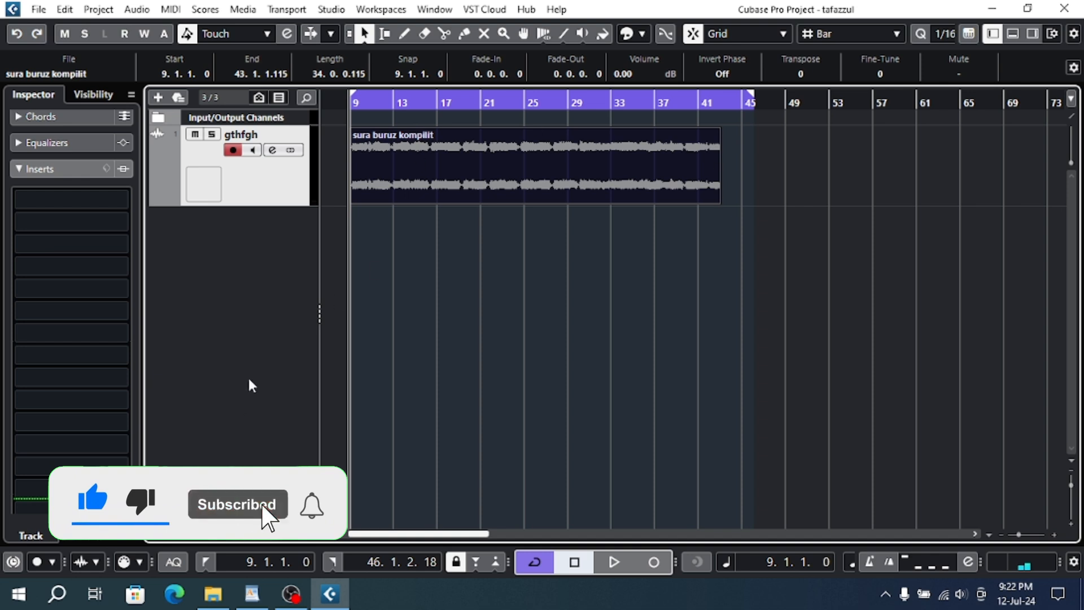
Step: Switch to the WordPad course outline, highlight the line "13 - instrument", and return to Cubase
click(252, 594)
scroll(430, 482, down, 6)
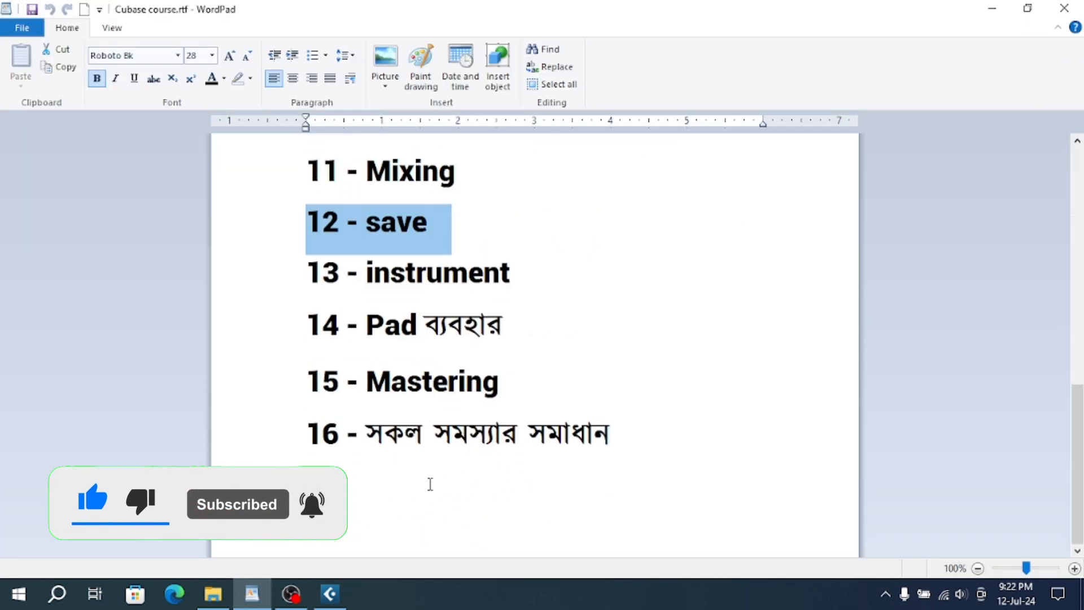
click(300, 272)
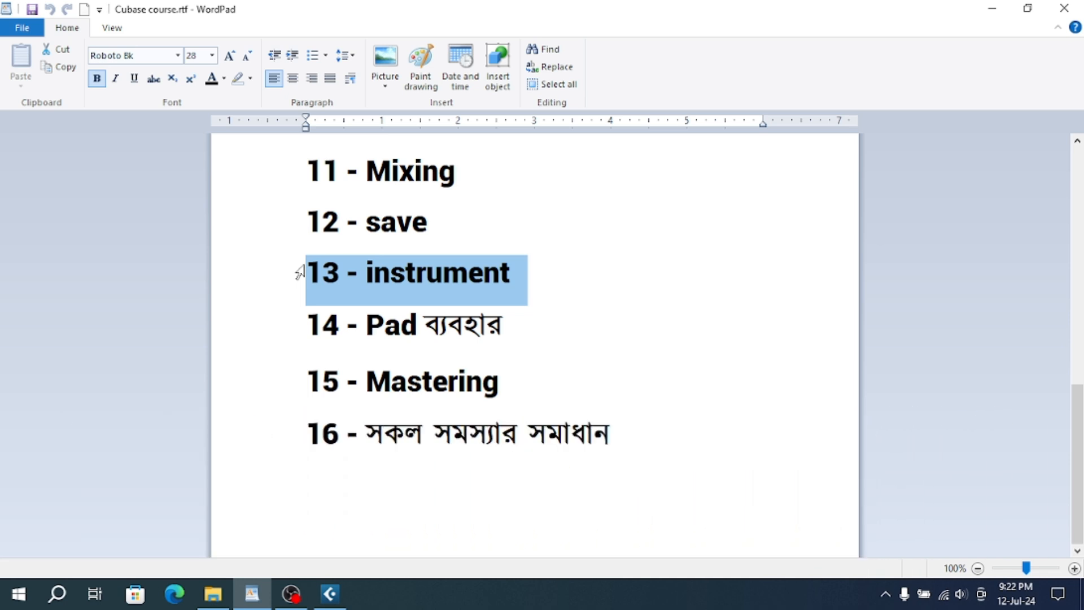
click(330, 593)
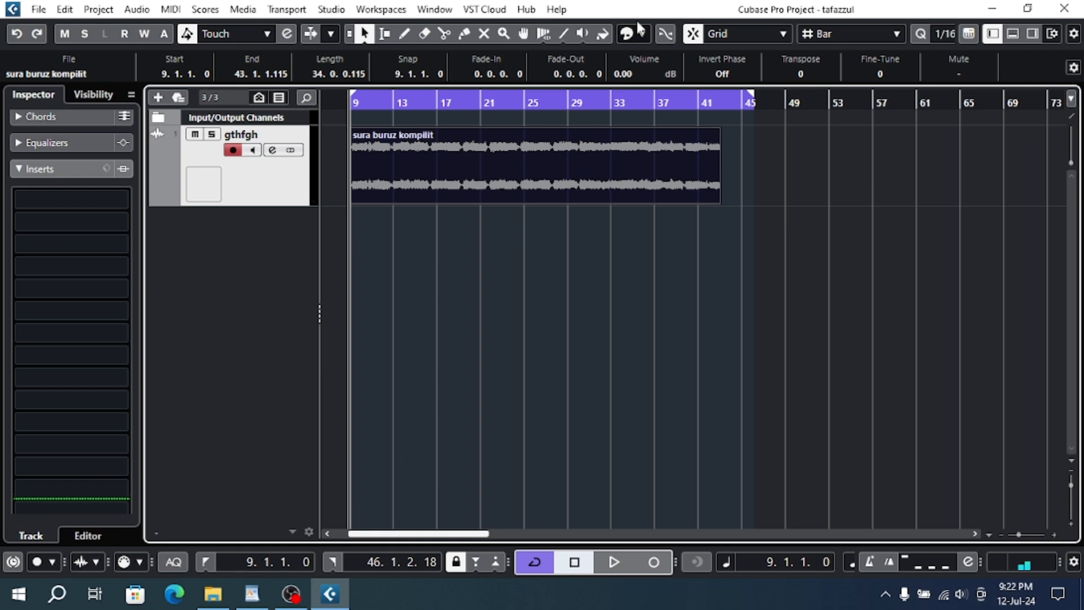